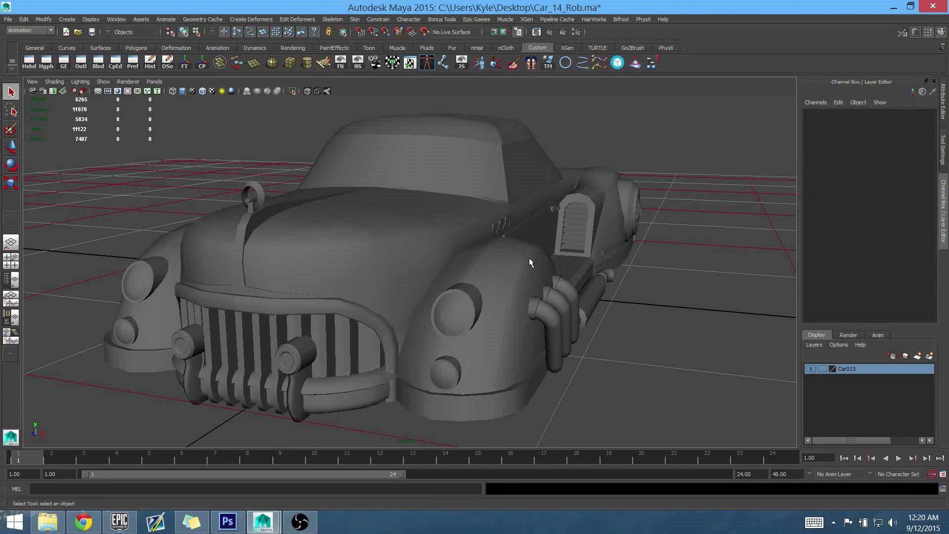
# Select the car mesh and open its UVs in an enlarged UV Texture Editor beside the model.
pyautogui.keyDown('alt'); pyautogui.moveTo(529, 259); pyautogui.dragTo(524, 287); pyautogui.keyUp('alt')
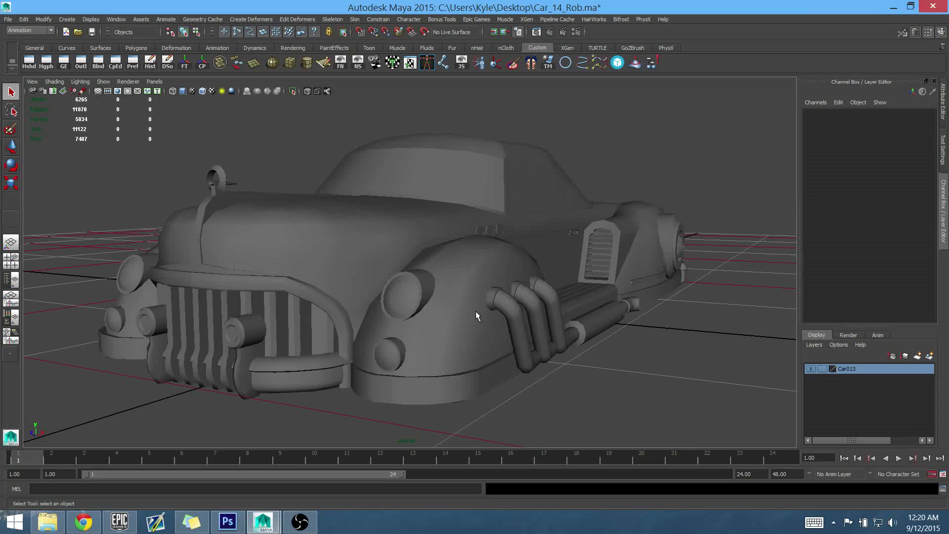
pyautogui.keyDown('alt'); pyautogui.moveTo(583, 262); pyautogui.dragTo(489, 289); pyautogui.keyUp('alt')
pyautogui.click(494, 257)
pyautogui.scroll(-4, 498, 290)
pyautogui.scroll(4, 528, 317)
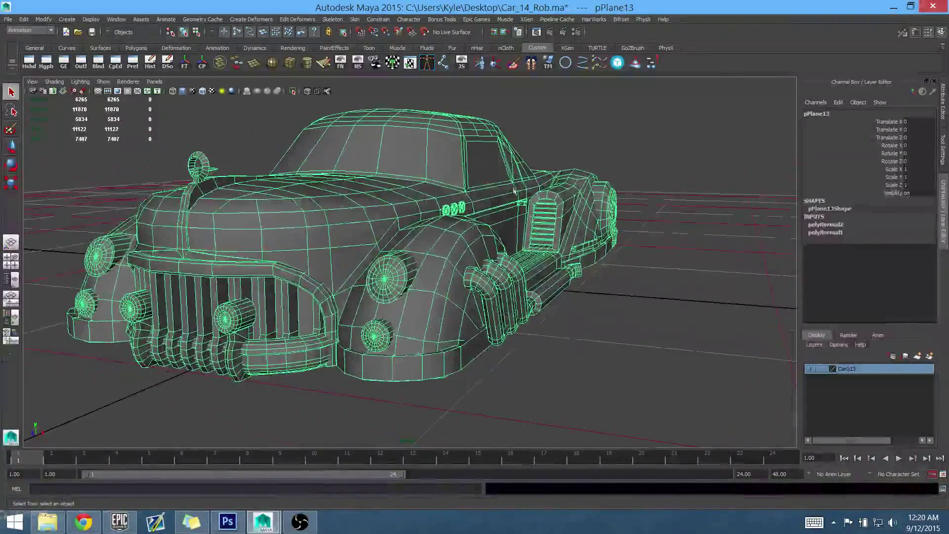
pyautogui.click(410, 64)
pyautogui.moveTo(466, 184); pyautogui.dragTo(812, 9)
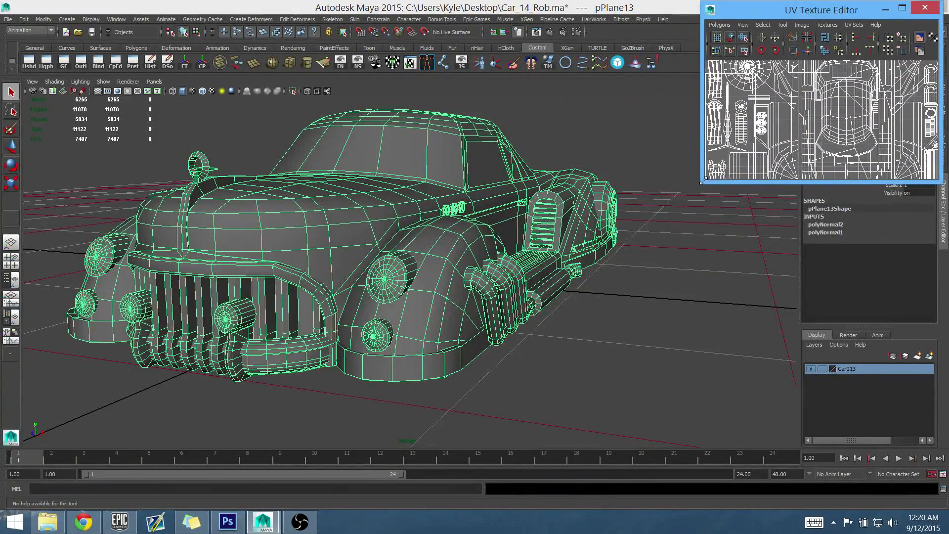
pyautogui.moveTo(702, 182); pyautogui.dragTo(515, 390)
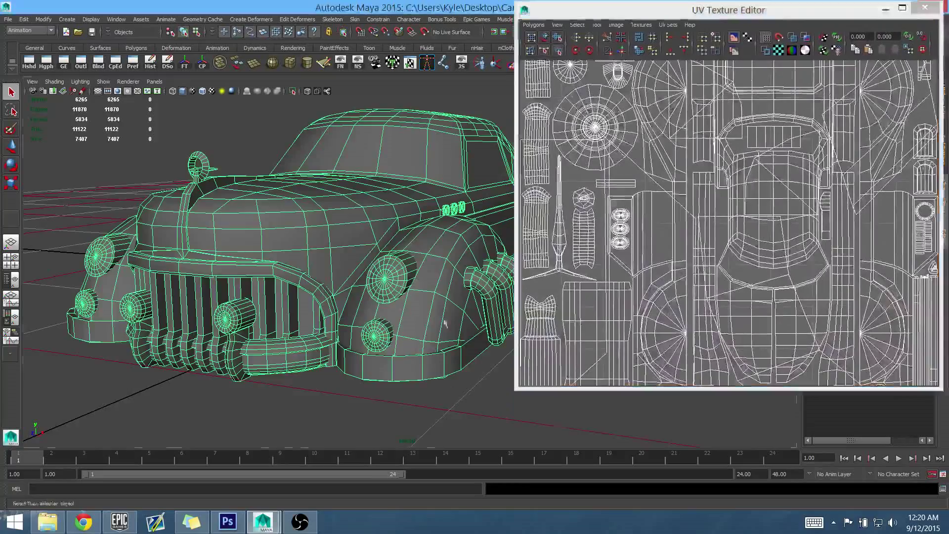
# Examine the full UV layout against the car model, and close the UV Texture Editor.
pyautogui.scroll(2, 434, 359)
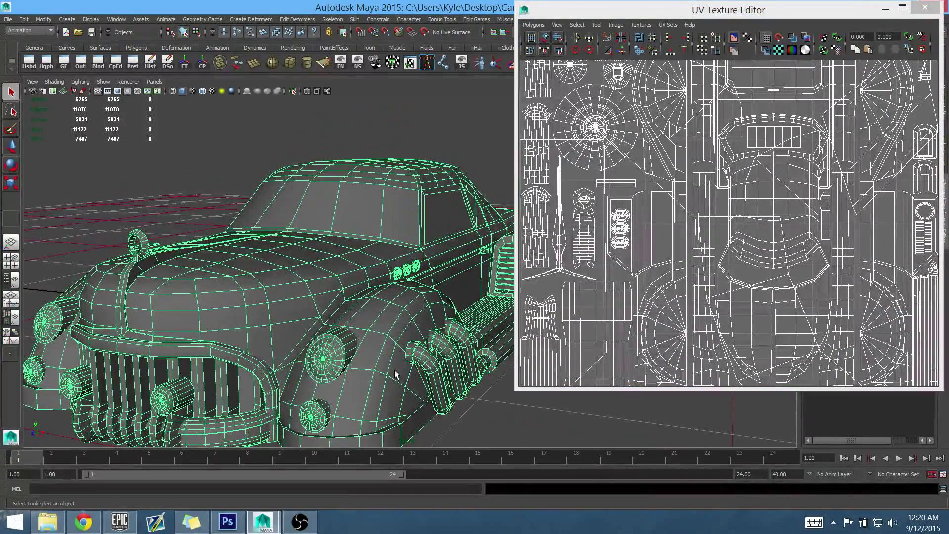
pyautogui.keyDown('alt'); pyautogui.moveTo(420, 313); pyautogui.dragTo(404, 292, button='middle'); pyautogui.keyUp('alt')
pyautogui.keyDown('alt'); pyautogui.moveTo(404, 295); pyautogui.dragTo(428, 297); pyautogui.keyUp('alt')
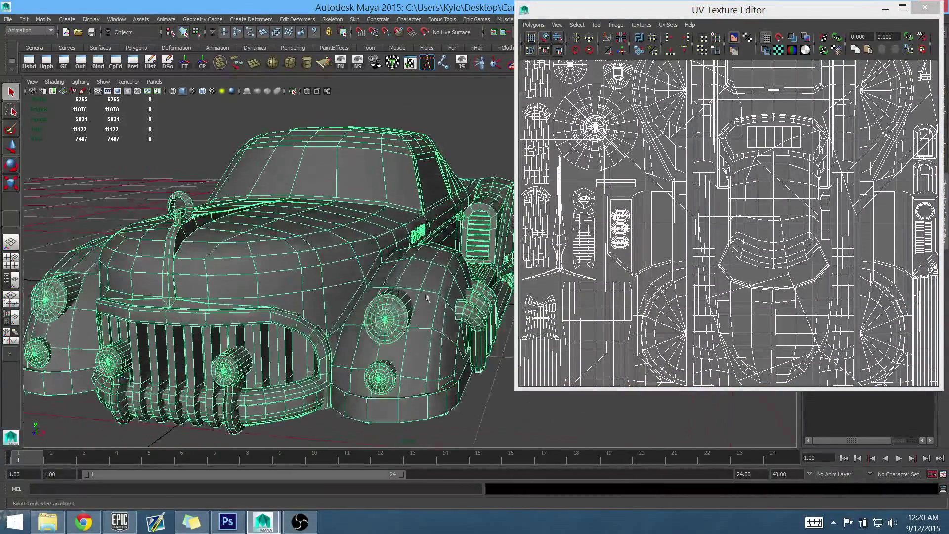
pyautogui.keyDown('alt'); pyautogui.moveTo(627, 152); pyautogui.dragTo(641, 170, button='middle'); pyautogui.keyUp('alt')
pyautogui.keyDown('alt'); pyautogui.moveTo(641, 170); pyautogui.dragTo(575, 138, button='right'); pyautogui.keyUp('alt')
pyautogui.keyDown('alt'); pyautogui.moveTo(575, 138); pyautogui.dragTo(553, 126, button='middle'); pyautogui.keyUp('alt')
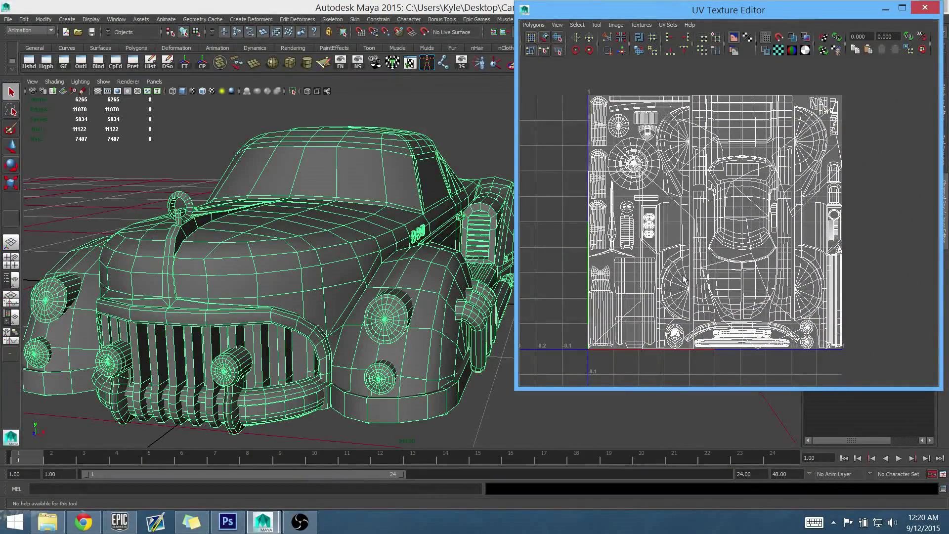
pyautogui.scroll(4, 684, 279)
pyautogui.scroll(-2, 655, 245)
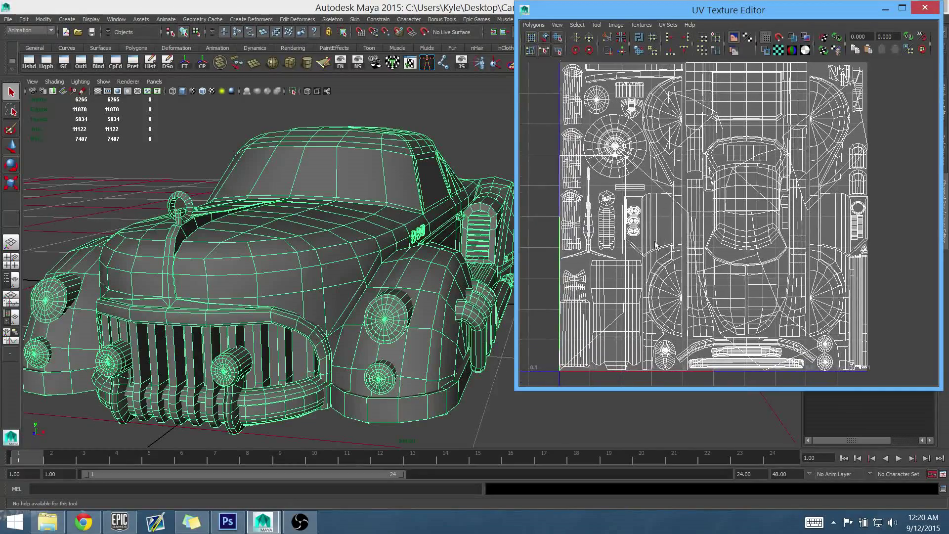
pyautogui.keyDown('alt'); pyautogui.moveTo(423, 231); pyautogui.dragTo(444, 328); pyautogui.keyUp('alt')
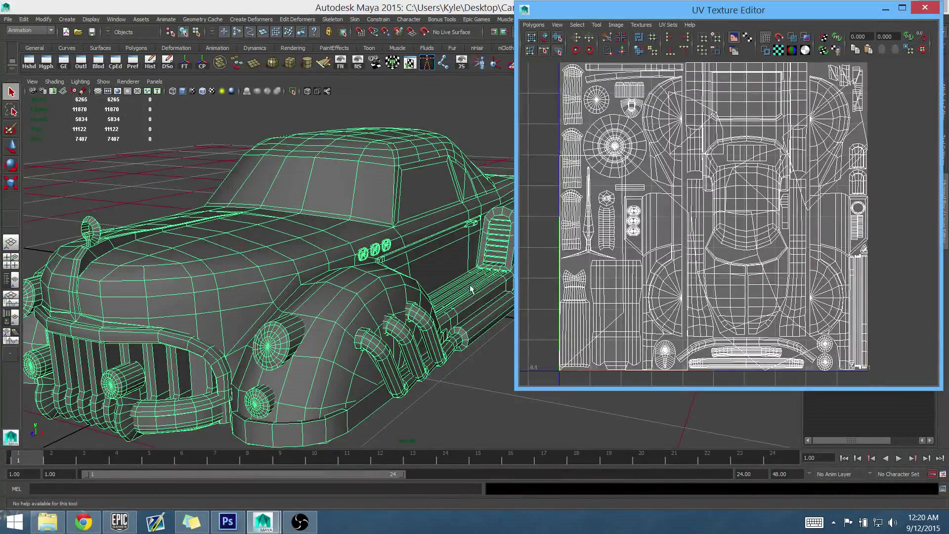
pyautogui.moveTo(388, 252)
pyautogui.keyDown('alt'); pyautogui.mouseDown()
pyautogui.moveTo(392, 228)
pyautogui.moveTo(403, 237)
pyautogui.moveTo(391, 266)
pyautogui.mouseUp(); pyautogui.keyUp('alt')
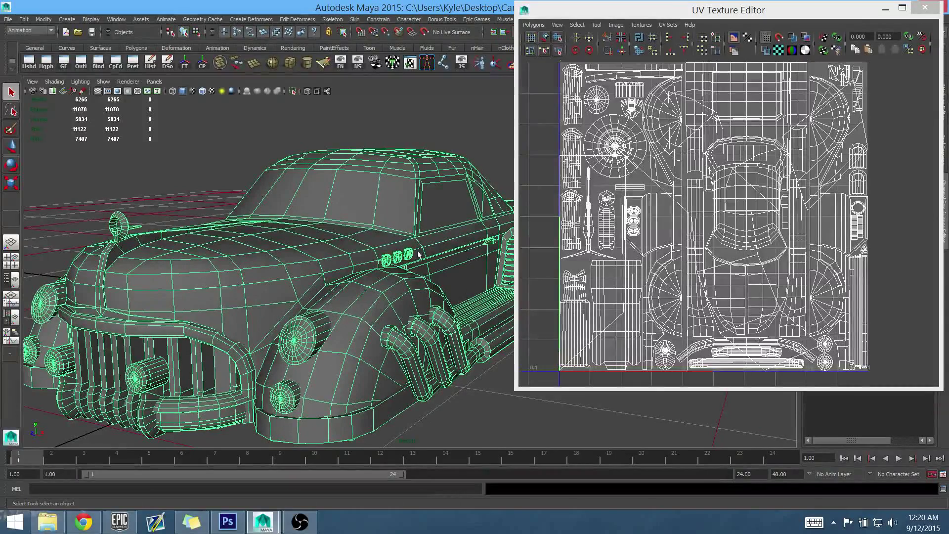
pyautogui.click(925, 7)
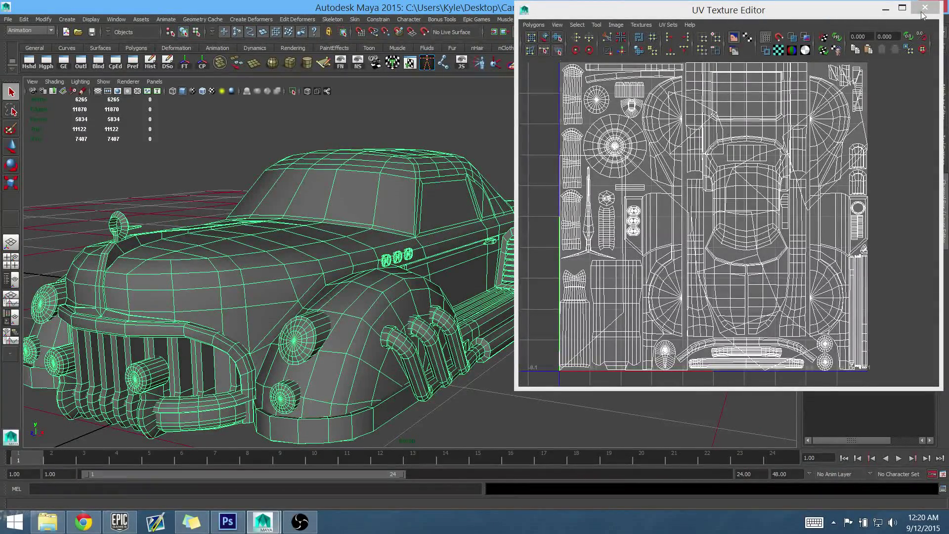
# Examine the car's windows, body side and front from several angles.
pyautogui.press('f')
pyautogui.keyDown('alt'); pyautogui.moveTo(577, 262); pyautogui.dragTo(524, 302); pyautogui.keyUp('alt')
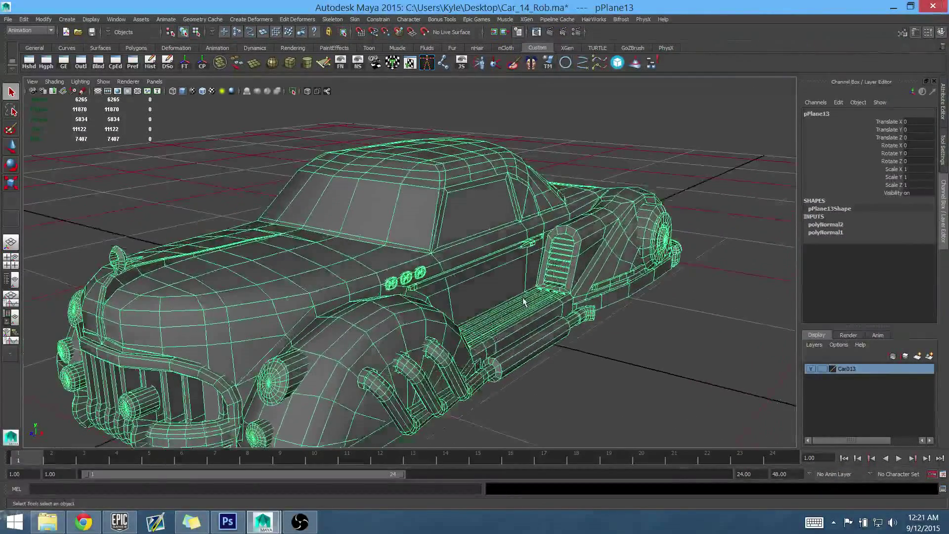
pyautogui.keyDown('alt'); pyautogui.moveTo(571, 221); pyautogui.dragTo(537, 261); pyautogui.keyUp('alt')
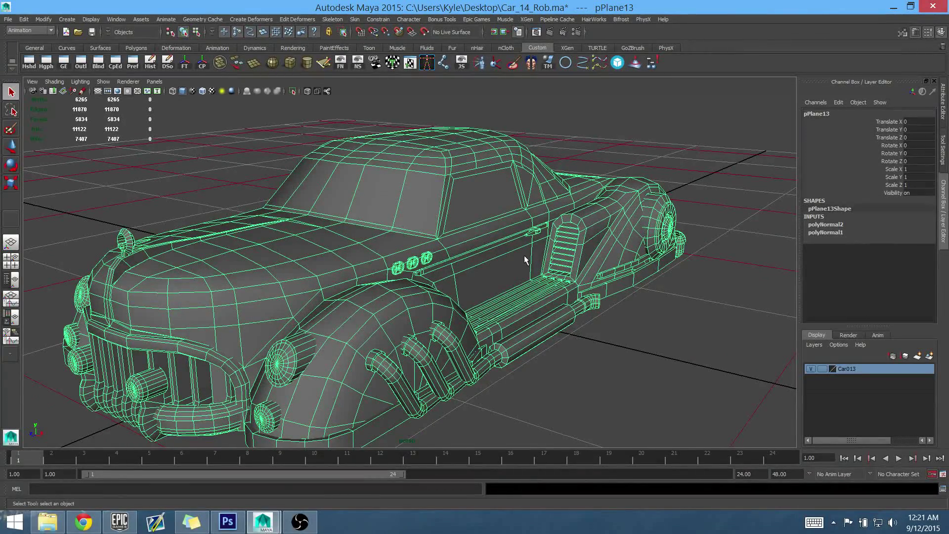
pyautogui.keyDown('alt'); pyautogui.moveTo(541, 257); pyautogui.dragTo(517, 268); pyautogui.keyUp('alt')
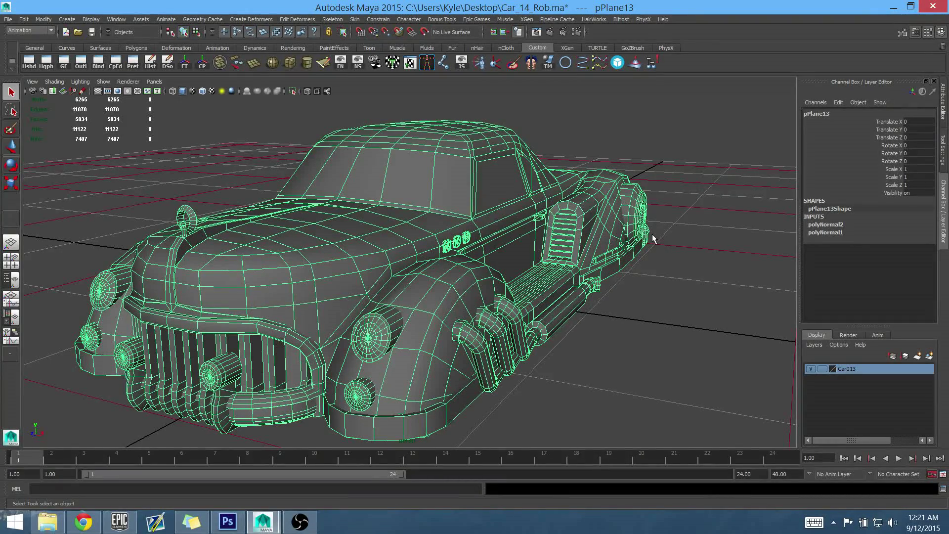
pyautogui.keyDown('alt'); pyautogui.moveTo(547, 322); pyautogui.dragTo(524, 319); pyautogui.keyUp('alt')
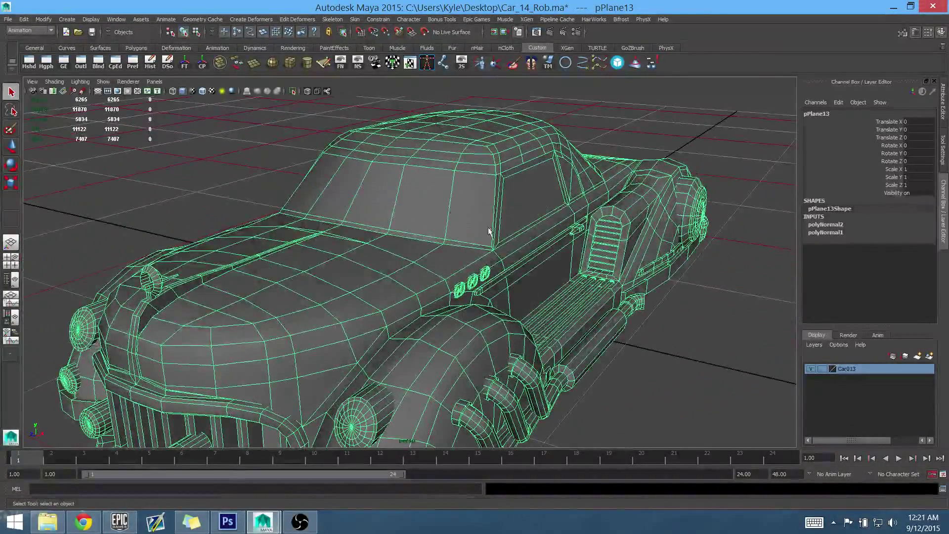
pyautogui.keyDown('alt'); pyautogui.moveTo(489, 229); pyautogui.dragTo(483, 275); pyautogui.keyUp('alt')
pyautogui.scroll(2, 489, 277)
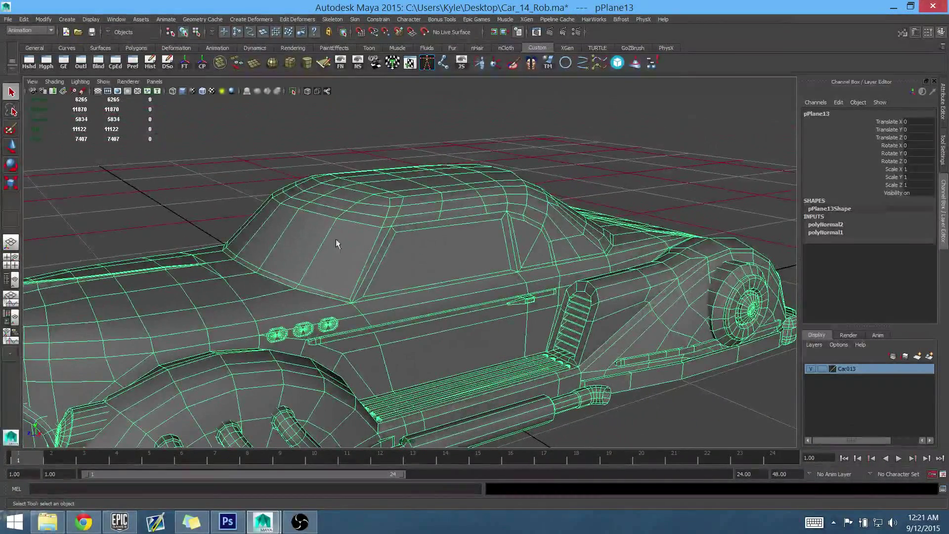
pyautogui.keyDown('alt'); pyautogui.moveTo(395, 357); pyautogui.dragTo(507, 343); pyautogui.keyUp('alt')
pyautogui.keyDown('alt'); pyautogui.moveTo(611, 245); pyautogui.dragTo(498, 286); pyautogui.keyUp('alt')
pyautogui.keyDown('alt'); pyautogui.moveTo(498, 286); pyautogui.dragTo(558, 292, button='right'); pyautogui.keyUp('alt')
pyautogui.keyDown('alt'); pyautogui.moveTo(496, 284); pyautogui.dragTo(505, 265); pyautogui.keyUp('alt')
pyautogui.click(651, 188)
pyautogui.click(579, 282)
pyautogui.keyDown('alt'); pyautogui.moveTo(579, 282); pyautogui.dragTo(541, 264); pyautogui.keyUp('alt')
pyautogui.keyDown('alt'); pyautogui.moveTo(534, 356); pyautogui.dragTo(472, 282, button='right'); pyautogui.keyUp('alt')
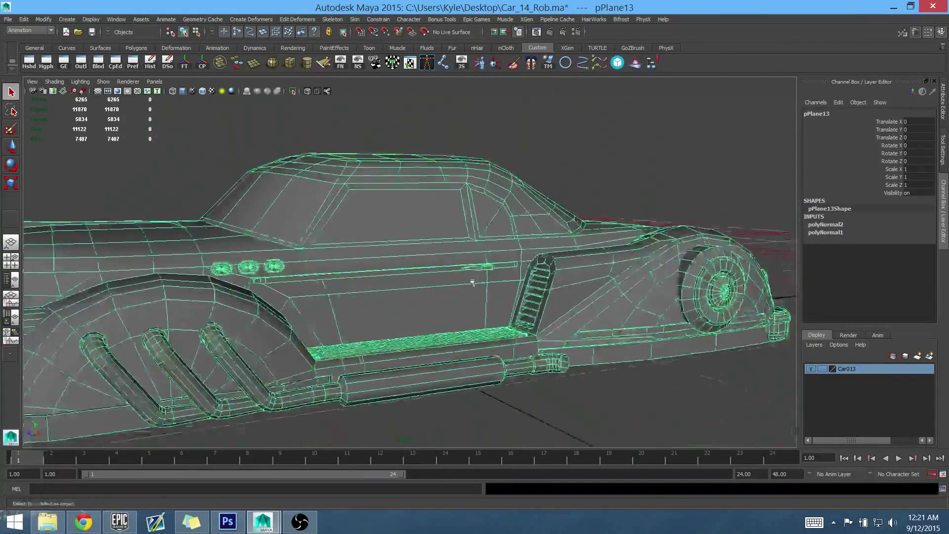
pyautogui.keyDown('alt'); pyautogui.moveTo(472, 282); pyautogui.dragTo(529, 257); pyautogui.keyUp('alt')
pyautogui.keyDown('alt'); pyautogui.moveTo(529, 257); pyautogui.dragTo(496, 258, button='right'); pyautogui.keyUp('alt')
pyautogui.keyDown('alt'); pyautogui.moveTo(496, 258); pyautogui.dragTo(500, 280); pyautogui.keyUp('alt')
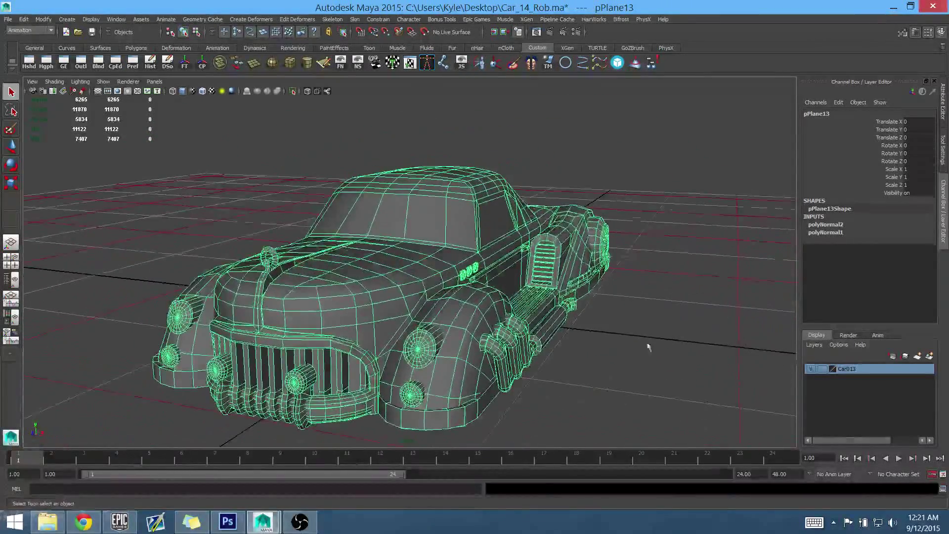
pyautogui.click(648, 346)
pyautogui.click(548, 303)
pyautogui.keyDown('alt'); pyautogui.moveTo(547, 302); pyautogui.dragTo(496, 263); pyautogui.keyUp('alt')
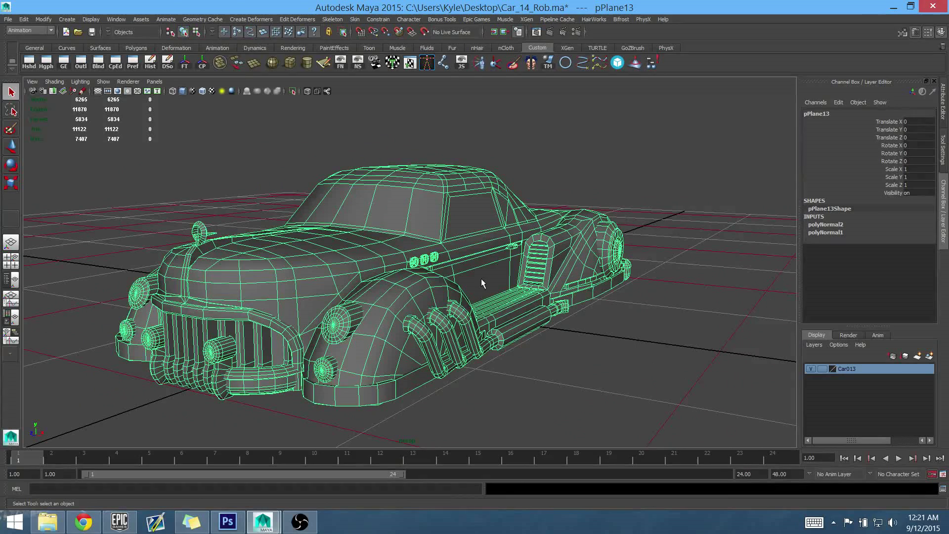
# Open the Hypershade, enlarge its window and place it clear of the car.
pyautogui.click(116, 18)
pyautogui.moveTo(148, 62)
pyautogui.moveTo(205, 44)
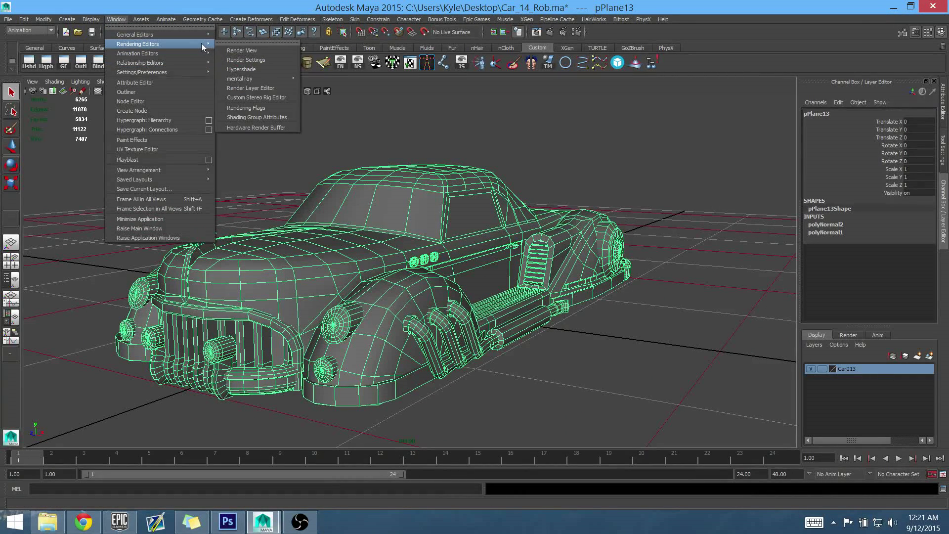
pyautogui.click(264, 69)
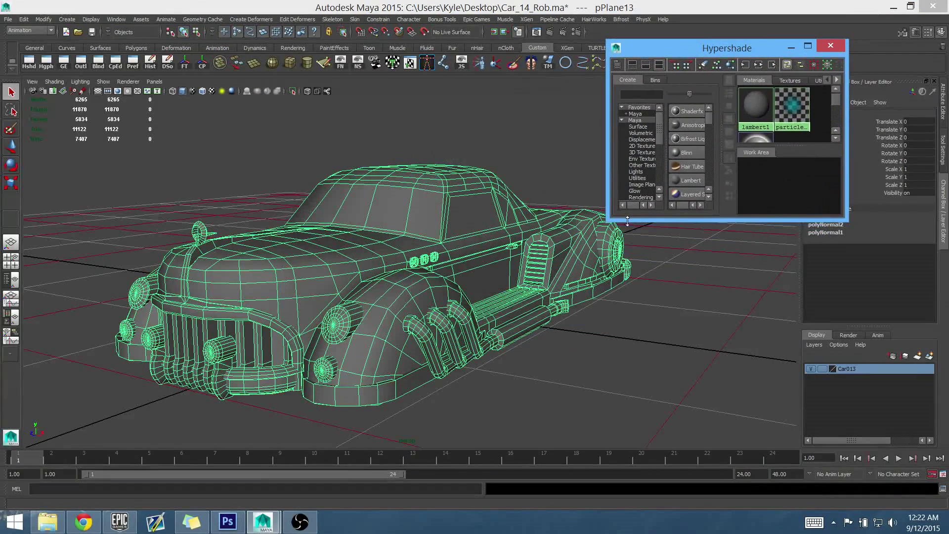
pyautogui.moveTo(608, 221); pyautogui.dragTo(499, 331)
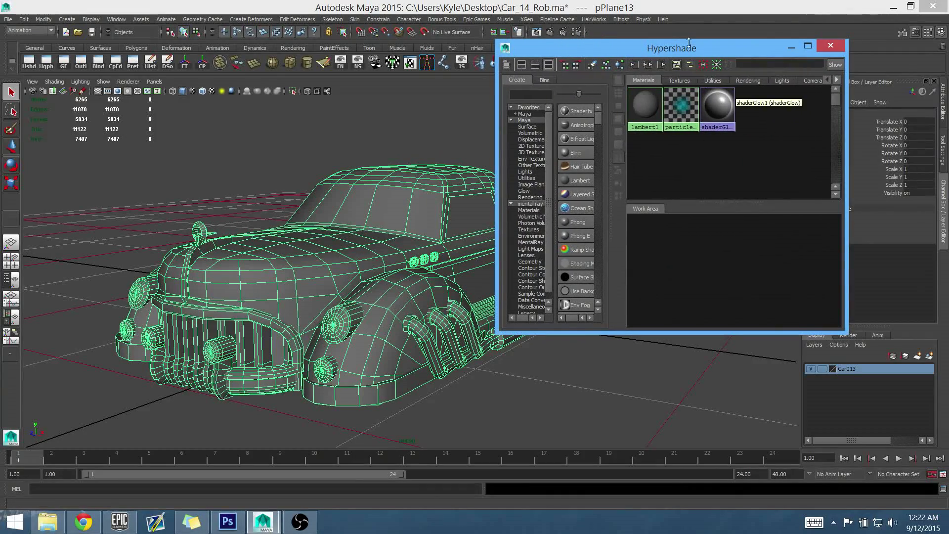
pyautogui.moveTo(688, 43); pyautogui.dragTo(792, 30)
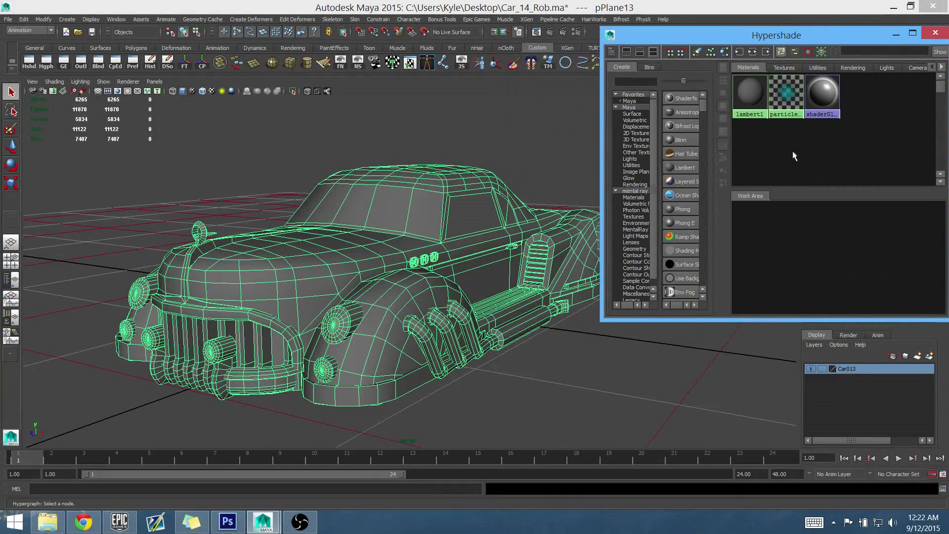
# Create a new Lambert material and set its color to a bright green.
pyautogui.keyDown('alt'); pyautogui.moveTo(589, 243); pyautogui.dragTo(504, 268); pyautogui.keyUp('alt')
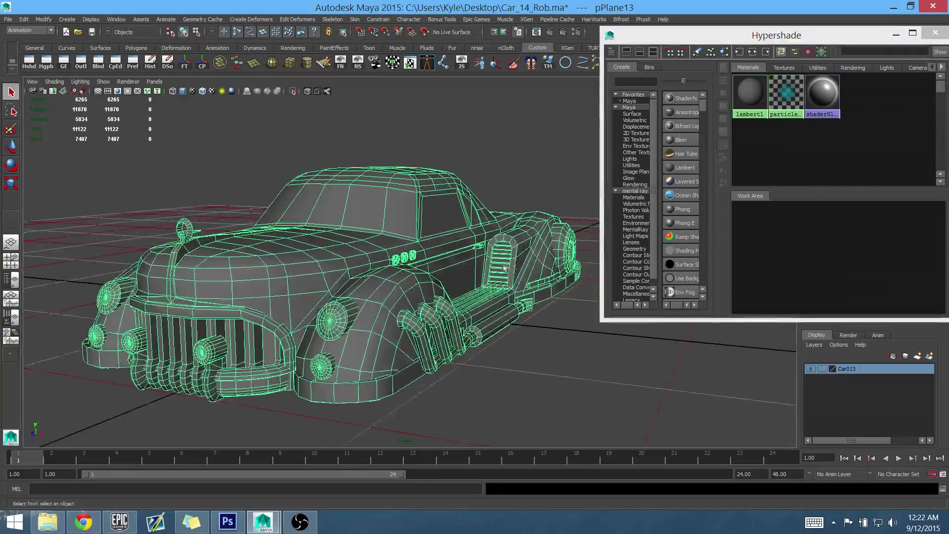
pyautogui.keyDown('alt'); pyautogui.moveTo(505, 268); pyautogui.dragTo(476, 252, button='right'); pyautogui.keyUp('alt')
pyautogui.keyDown('alt'); pyautogui.moveTo(475, 251); pyautogui.dragTo(498, 274, button='middle'); pyautogui.keyUp('alt')
pyautogui.keyDown('alt'); pyautogui.moveTo(493, 275); pyautogui.dragTo(528, 288, button='right'); pyautogui.keyUp('alt')
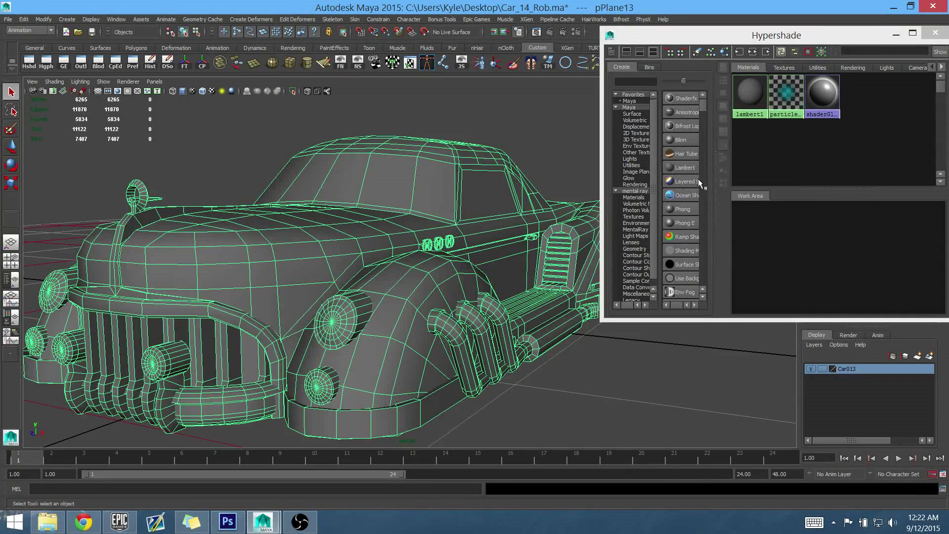
pyautogui.click(685, 168)
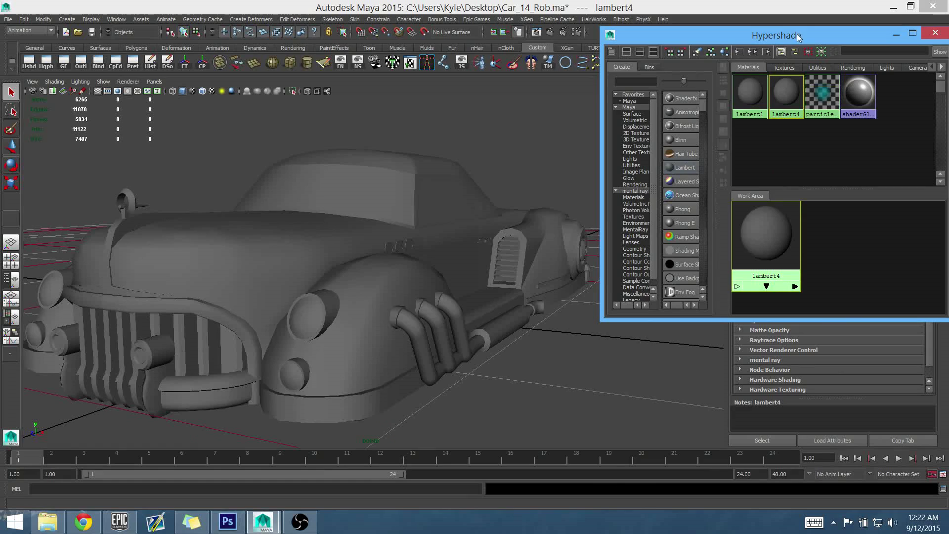
pyautogui.moveTo(797, 34); pyautogui.dragTo(570, 37)
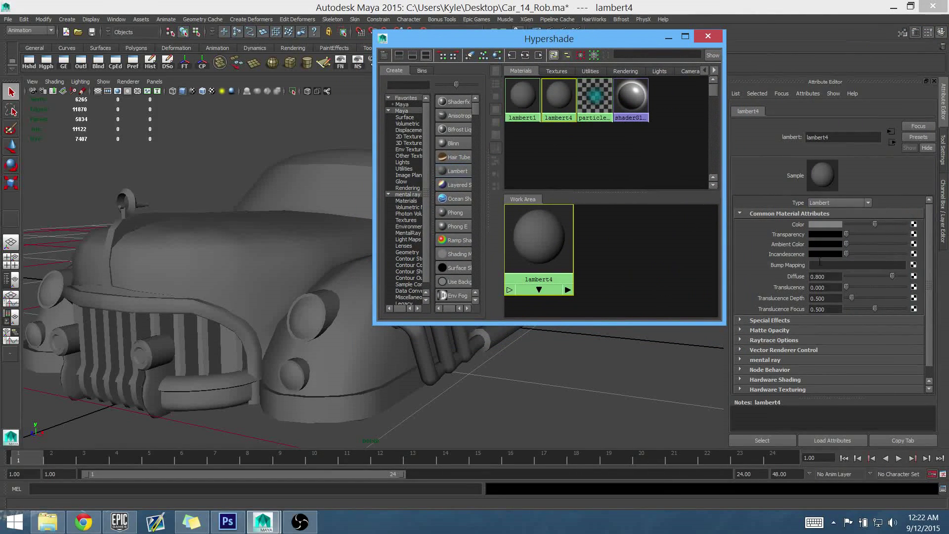
pyautogui.click(825, 224)
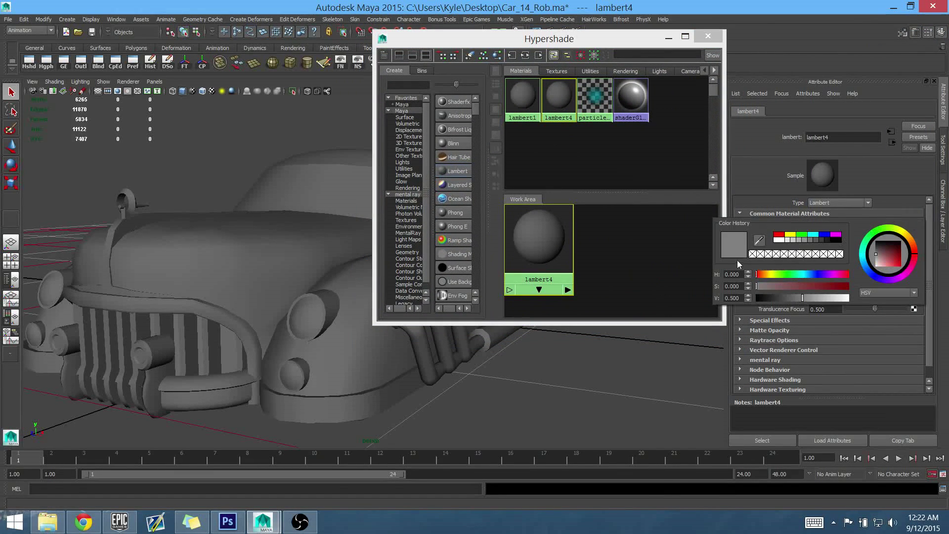
pyautogui.click(782, 274)
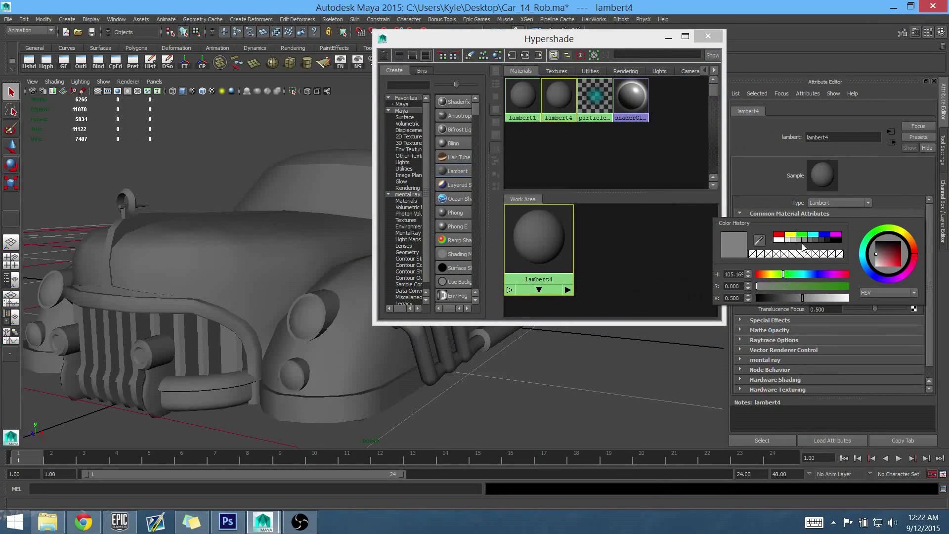
pyautogui.click(807, 286)
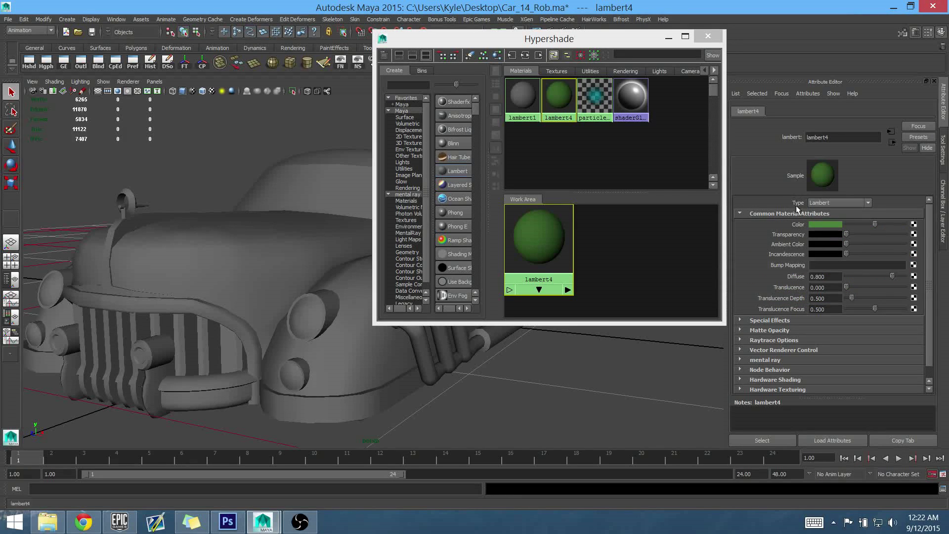
pyautogui.click(822, 224)
pyautogui.moveTo(821, 259); pyautogui.dragTo(837, 260)
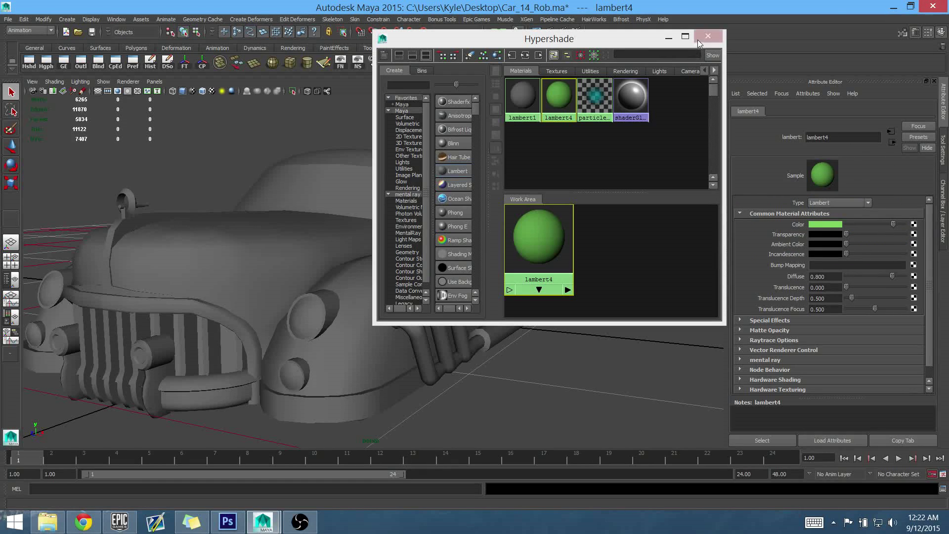
# Rename the green Lambert material to Galss_MAT.
pyautogui.moveTo(636, 42); pyautogui.dragTo(719, 38)
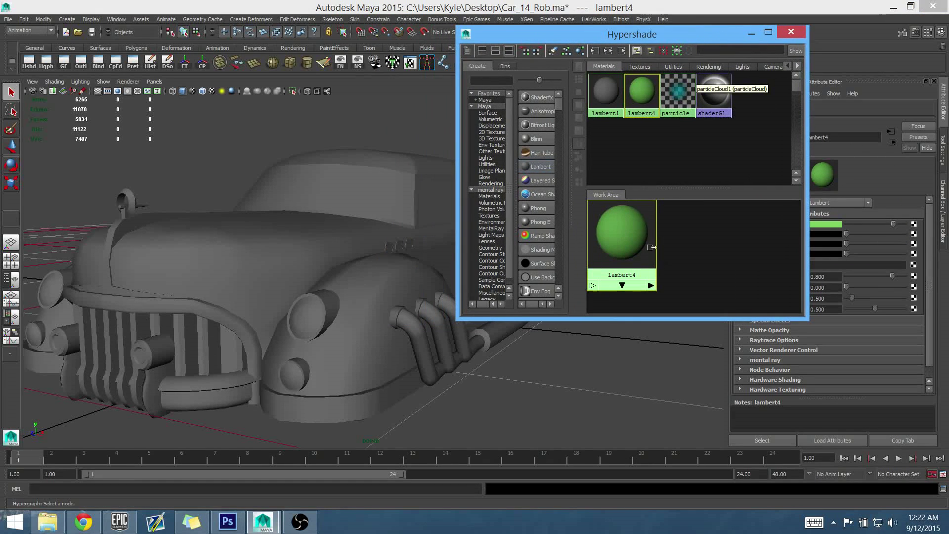
pyautogui.rightClick(613, 244)
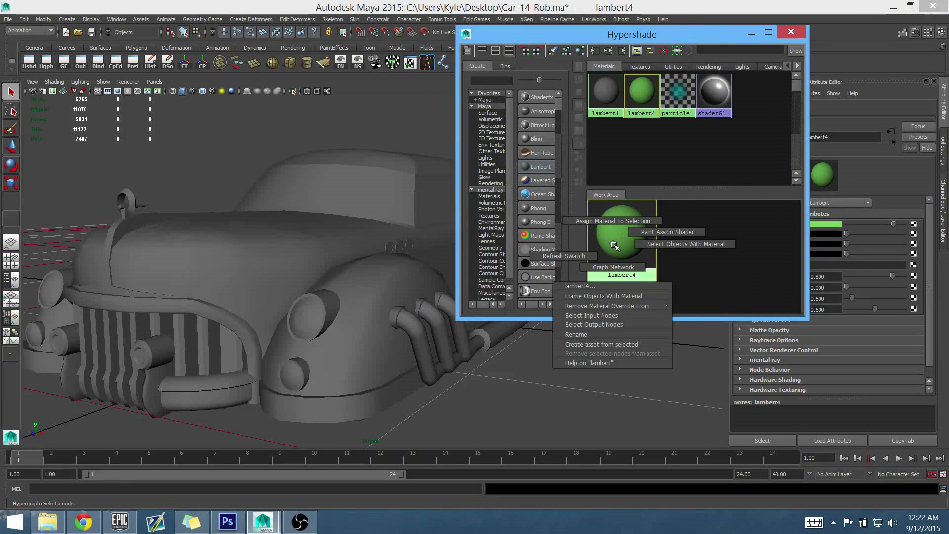
pyautogui.click(624, 334)
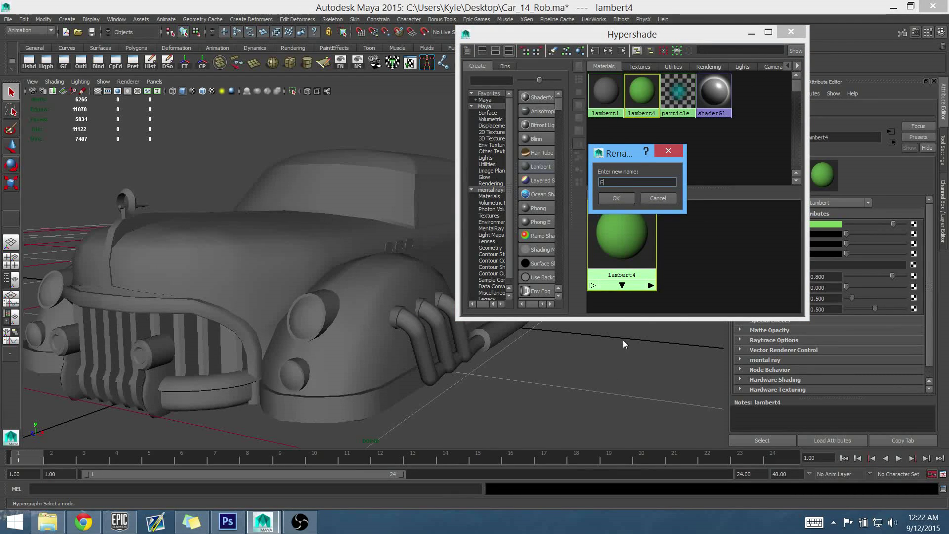
pyautogui.press('BackSpace')
pyautogui.write('_MAT')
pyautogui.press('Return')
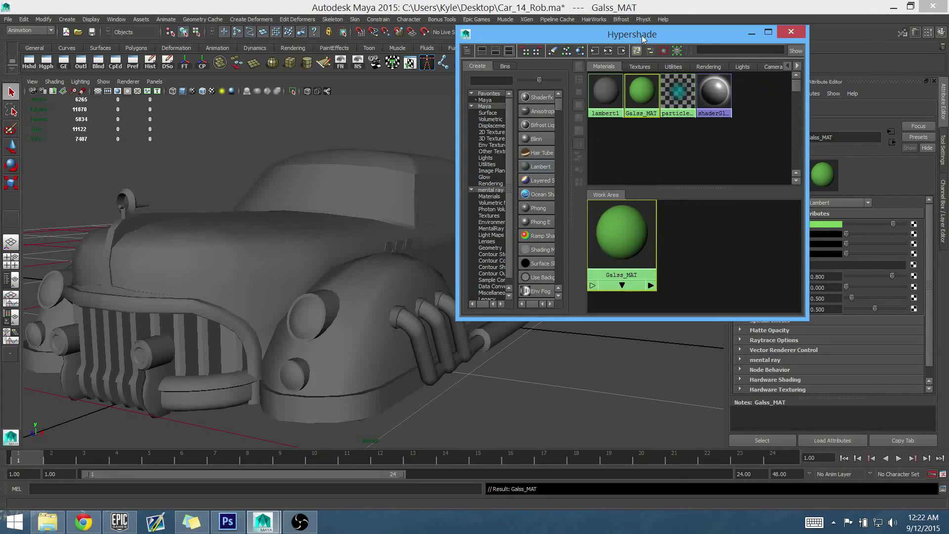
# Close the Hypershade and assign the existing lambert1 material to the whole car mesh.
pyautogui.moveTo(642, 35); pyautogui.dragTo(701, 38)
pyautogui.click(848, 35)
pyautogui.moveTo(487, 196)
pyautogui.keyDown('alt'); pyautogui.mouseDown()
pyautogui.moveTo(466, 201)
pyautogui.moveTo(480, 206)
pyautogui.mouseUp(); pyautogui.keyUp('alt')
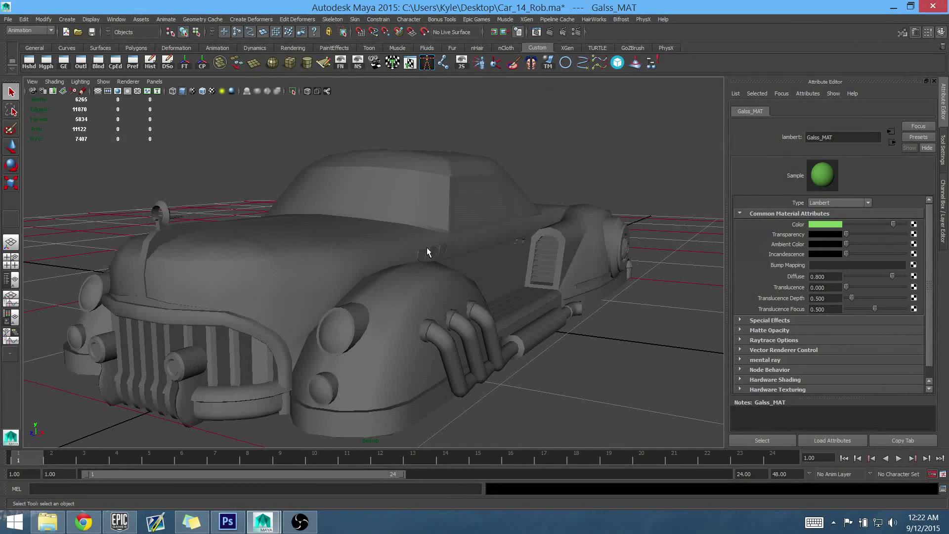
pyautogui.click(528, 248)
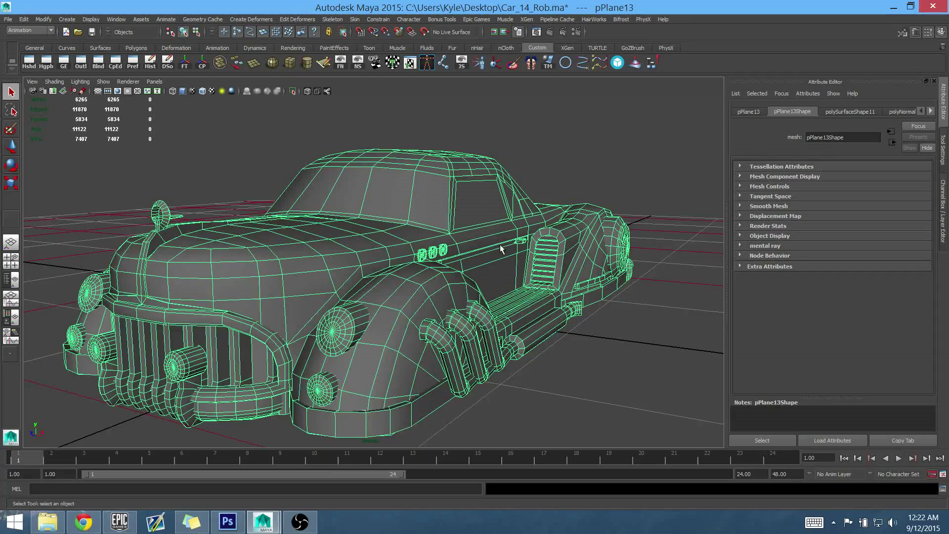
pyautogui.keyDown('alt'); pyautogui.moveTo(501, 249); pyautogui.dragTo(491, 233); pyautogui.keyUp('alt')
pyautogui.moveTo(487, 232); pyautogui.dragTo(545, 453, button='right')
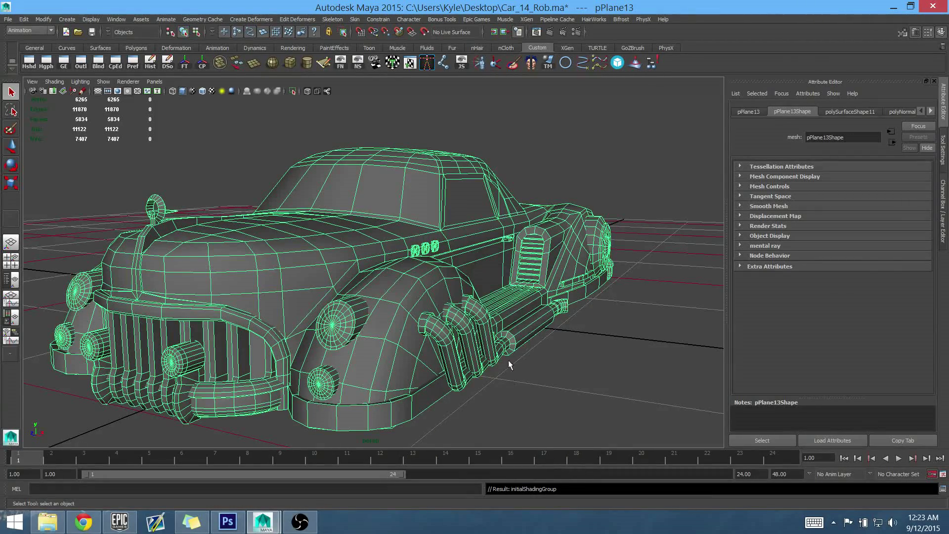
pyautogui.keyDown('alt'); pyautogui.moveTo(508, 360); pyautogui.dragTo(556, 372); pyautogui.keyUp('alt')
pyautogui.click(555, 373)
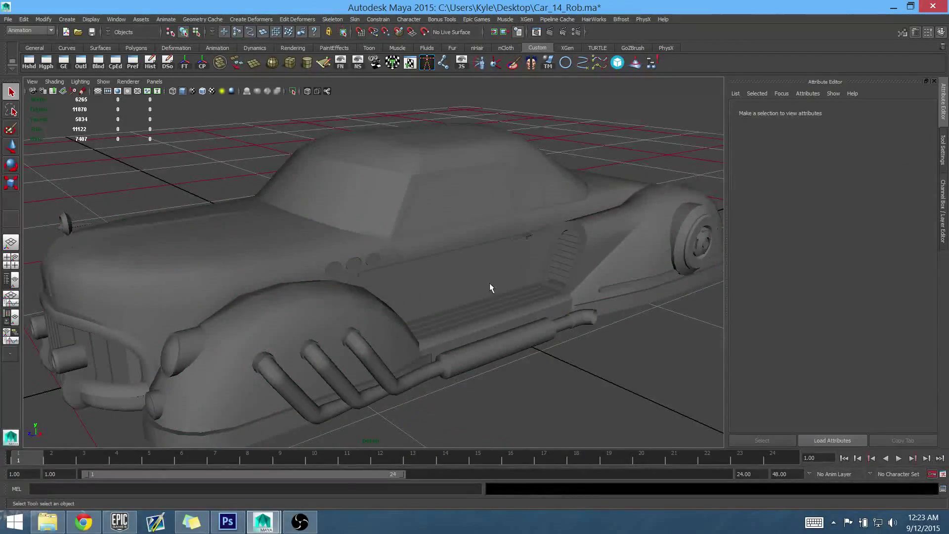
# Switch the car mesh to face selection and select the side window and rear quarter window faces on one side.
pyautogui.keyDown('alt'); pyautogui.moveTo(490, 288); pyautogui.dragTo(494, 230); pyautogui.keyUp('alt')
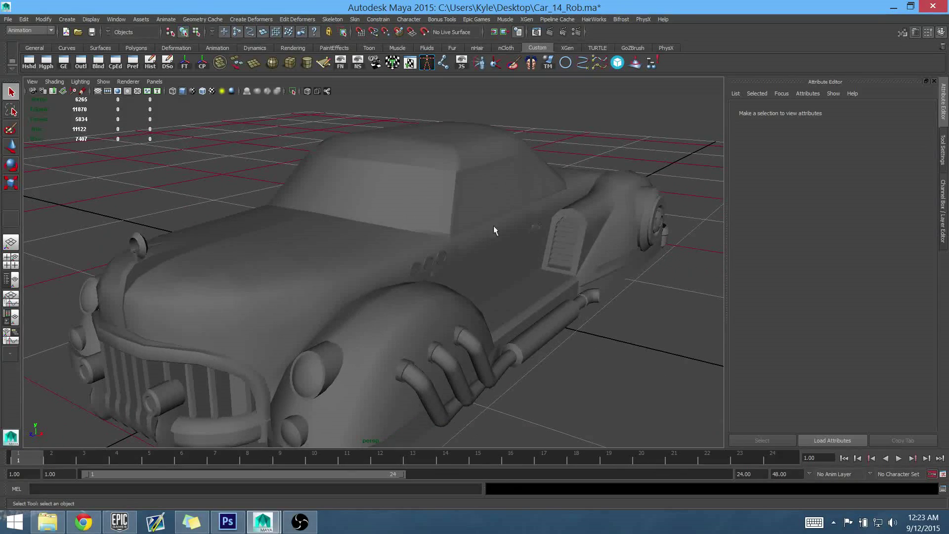
pyautogui.keyDown('alt'); pyautogui.moveTo(511, 291); pyautogui.dragTo(464, 253); pyautogui.keyUp('alt')
pyautogui.click(495, 281)
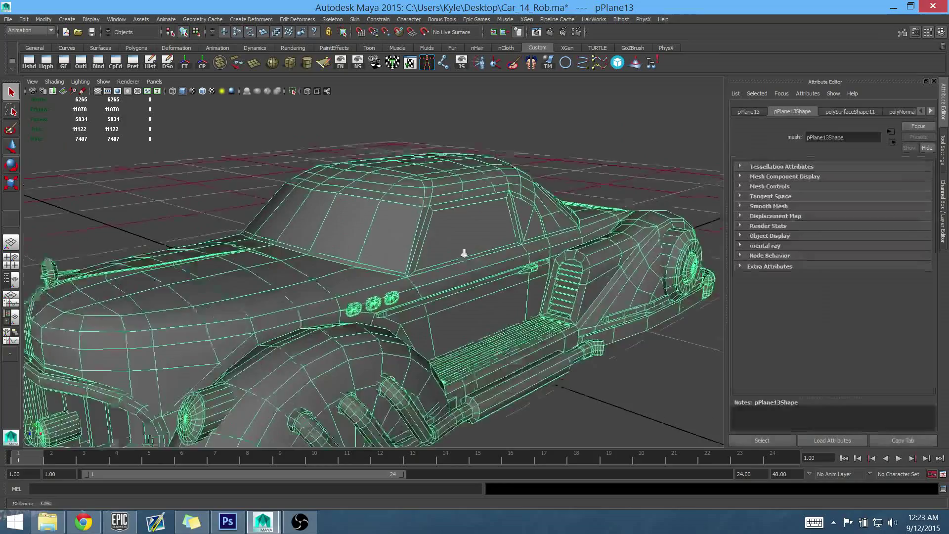
pyautogui.keyDown('alt'); pyautogui.moveTo(464, 252); pyautogui.dragTo(523, 288, button='right'); pyautogui.keyUp('alt')
pyautogui.keyDown('alt'); pyautogui.moveTo(523, 289); pyautogui.dragTo(523, 226); pyautogui.keyUp('alt')
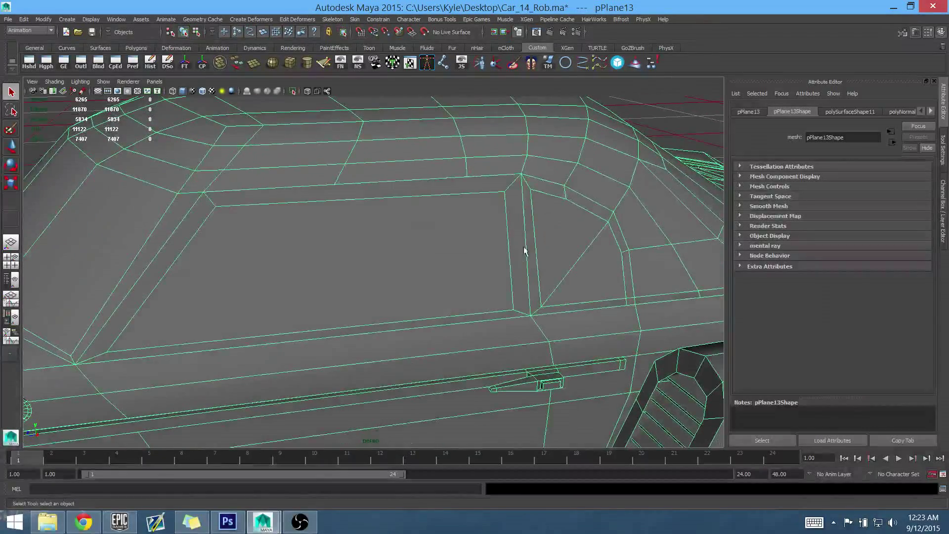
pyautogui.moveTo(520, 201); pyautogui.dragTo(520, 225, button='right')
pyautogui.click(568, 242)
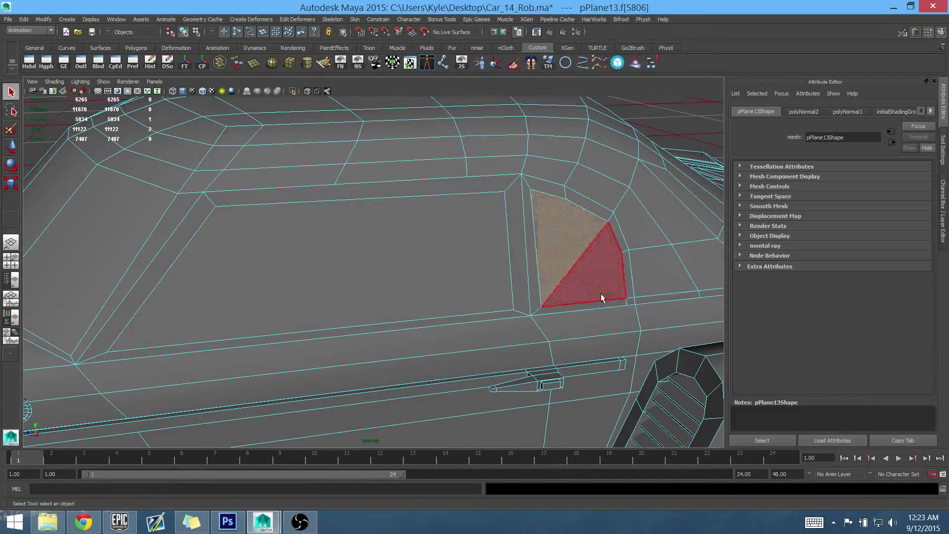
pyautogui.keyDown('shift'); pyautogui.click(599, 291); pyautogui.keyUp('shift')
pyautogui.keyDown('shift'); pyautogui.click(452, 286); pyautogui.keyUp('shift')
# Add all the windshield faces to the selection.
pyautogui.keyDown('shift'); pyautogui.click(559, 238); pyautogui.keyUp('shift')
pyautogui.keyDown('alt'); pyautogui.moveTo(448, 284); pyautogui.dragTo(556, 270); pyautogui.keyUp('alt')
pyautogui.keyDown('shift'); pyautogui.click(610, 197); pyautogui.keyUp('shift')
pyautogui.keyDown('shift'); pyautogui.click(527, 196); pyautogui.keyUp('shift')
pyautogui.keyDown('shift'); pyautogui.click(414, 183); pyautogui.keyUp('shift')
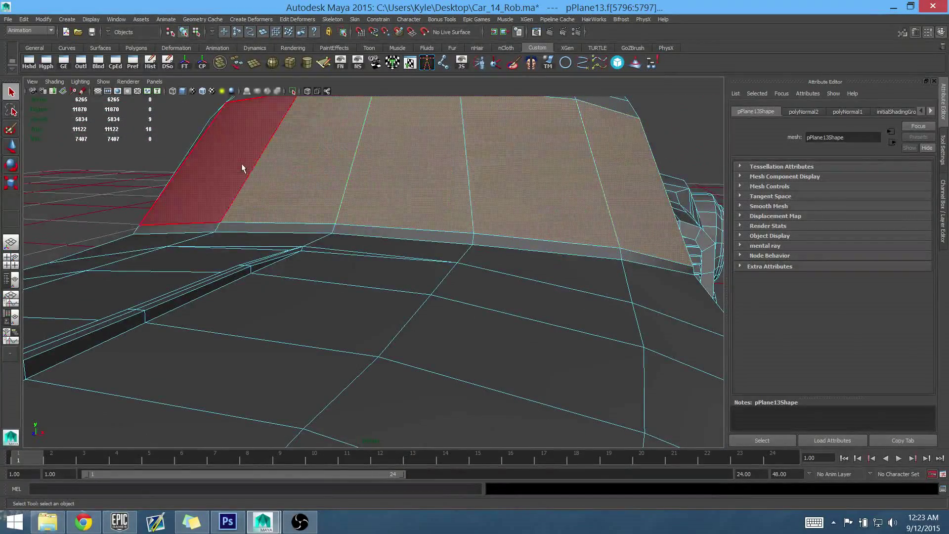
pyautogui.keyDown('shift'); pyautogui.click(242, 168); pyautogui.keyUp('shift')
# Add the side window and rear quarter window faces on the car's opposite side to the selection.
pyautogui.keyDown('alt'); pyautogui.moveTo(242, 168); pyautogui.dragTo(508, 223); pyautogui.keyUp('alt')
pyautogui.keyDown('shift'); pyautogui.click(425, 241); pyautogui.keyUp('shift')
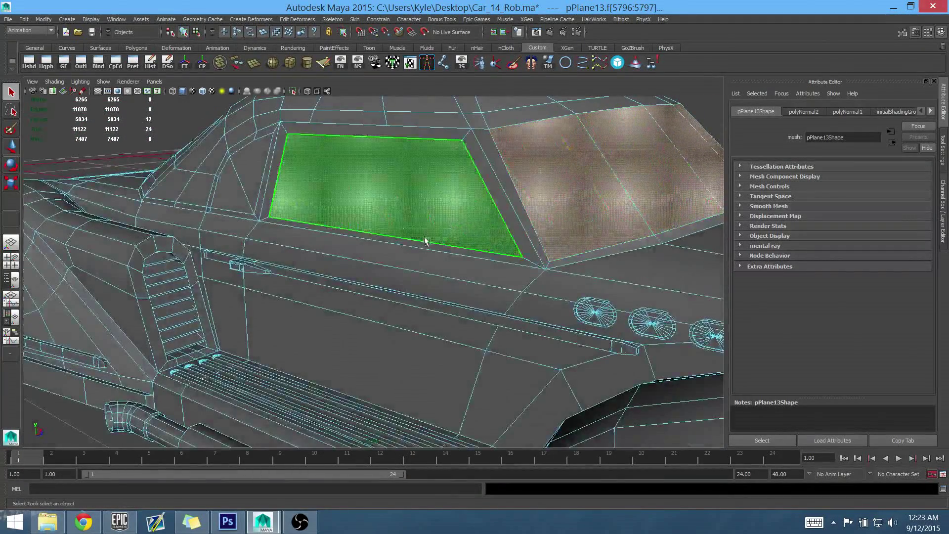
pyautogui.keyDown('alt'); pyautogui.moveTo(425, 241); pyautogui.dragTo(347, 180); pyautogui.keyUp('alt')
pyautogui.keyDown('shift'); pyautogui.click(263, 198); pyautogui.keyUp('shift')
# Add all the rear window faces to the selection.
pyautogui.keyDown('alt'); pyautogui.moveTo(356, 252); pyautogui.dragTo(521, 295); pyautogui.keyUp('alt')
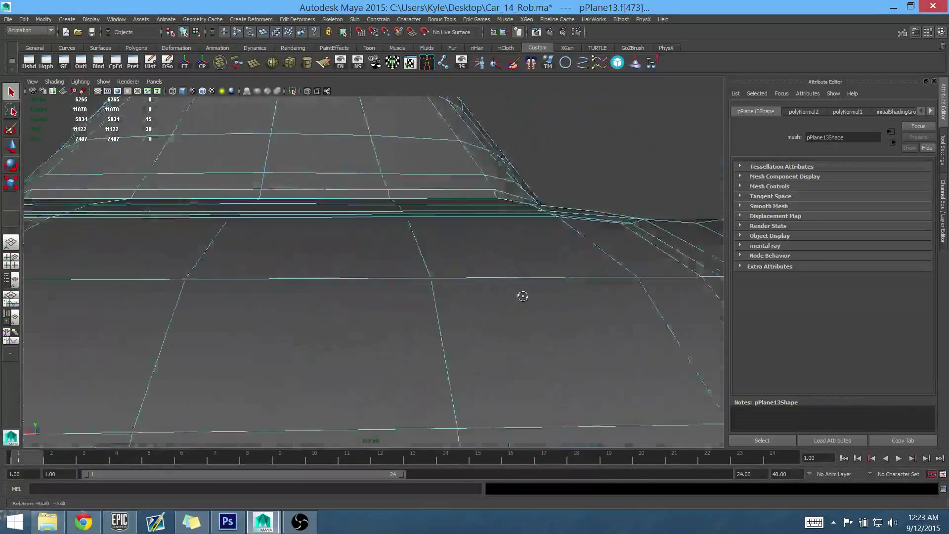
pyautogui.keyDown('alt'); pyautogui.moveTo(521, 295); pyautogui.dragTo(470, 269, button='right'); pyautogui.keyUp('alt')
pyautogui.keyDown('alt'); pyautogui.moveTo(470, 269); pyautogui.dragTo(528, 311); pyautogui.keyUp('alt')
pyautogui.keyDown('shift'); pyautogui.click(471, 270); pyautogui.keyUp('shift')
pyautogui.keyDown('shift'); pyautogui.click(470, 317); pyautogui.keyUp('shift')
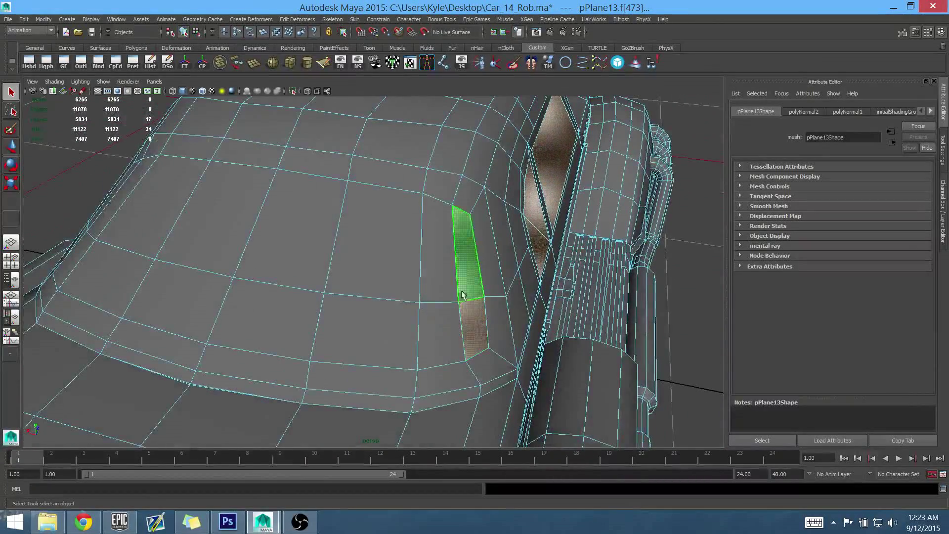
pyautogui.keyDown('shift'); pyautogui.click(444, 284); pyautogui.keyUp('shift')
pyautogui.keyDown('shift'); pyautogui.click(444, 322); pyautogui.keyUp('shift')
pyautogui.keyDown('shift'); pyautogui.click(390, 326); pyautogui.keyUp('shift')
pyautogui.keyDown('shift'); pyautogui.click(377, 255); pyautogui.keyUp('shift')
pyautogui.keyDown('shift'); pyautogui.click(299, 268); pyautogui.keyUp('shift')
pyautogui.keyDown('shift'); pyautogui.click(270, 308); pyautogui.keyUp('shift')
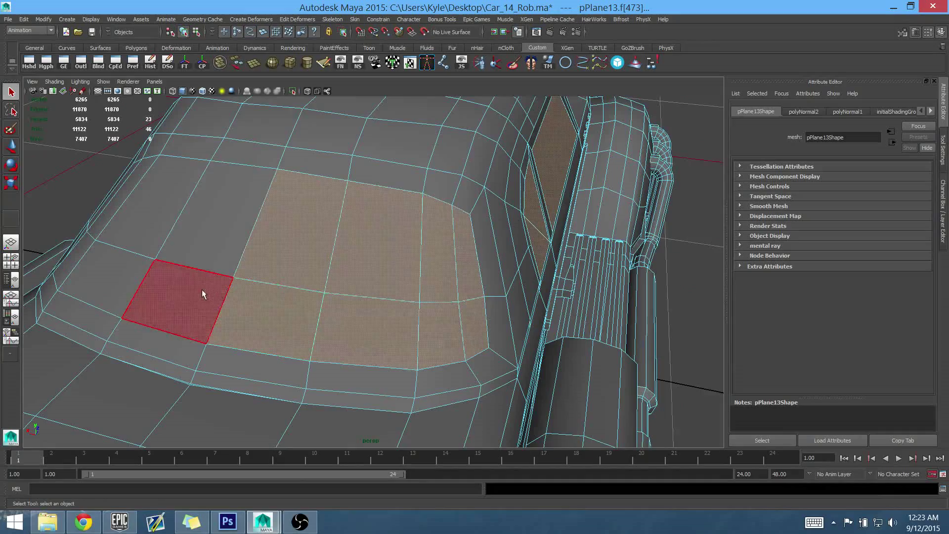
pyautogui.keyDown('shift'); pyautogui.click(200, 291); pyautogui.keyUp('shift')
pyautogui.keyDown('shift'); pyautogui.click(233, 275); pyautogui.keyUp('shift')
# Remove the stray body face below the rear roof pillar from the window selection.
pyautogui.keyDown('alt'); pyautogui.moveTo(231, 267); pyautogui.dragTo(368, 303); pyautogui.keyUp('alt')
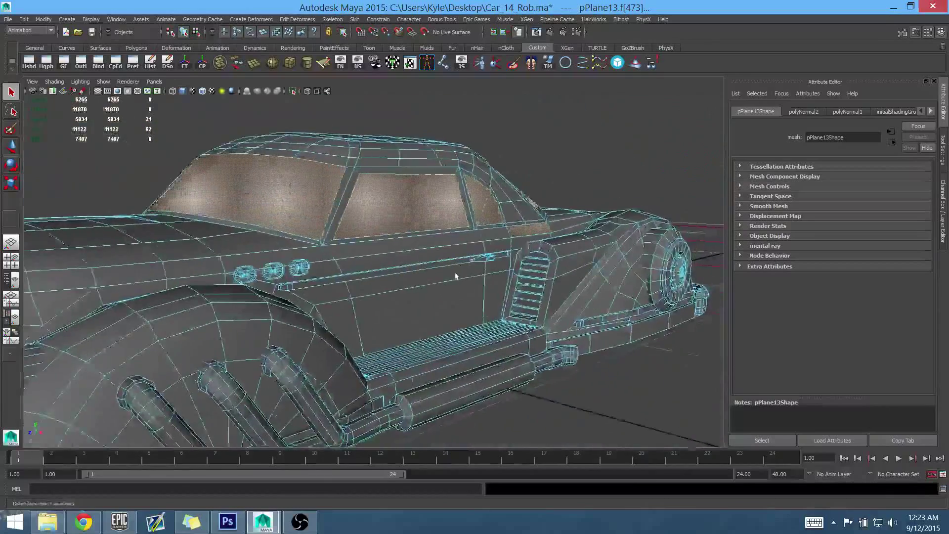
pyautogui.moveTo(455, 276)
pyautogui.keyDown('alt'); pyautogui.mouseDown()
pyautogui.moveTo(488, 291)
pyautogui.moveTo(453, 292)
pyautogui.mouseUp(); pyautogui.keyUp('alt')
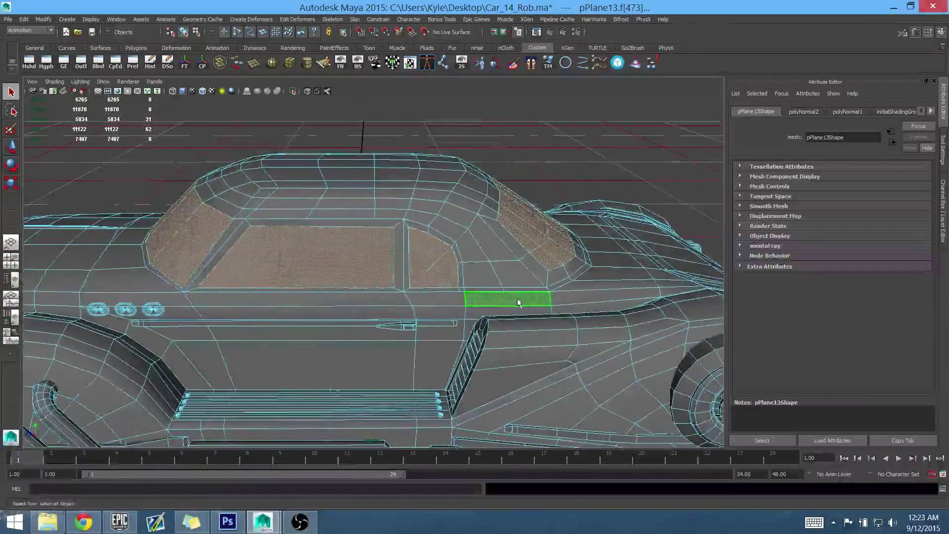
pyautogui.keyDown('shift'); pyautogui.click(519, 302); pyautogui.keyUp('shift')
pyautogui.keyDown('alt'); pyautogui.moveTo(514, 278); pyautogui.dragTo(534, 346); pyautogui.keyUp('alt')
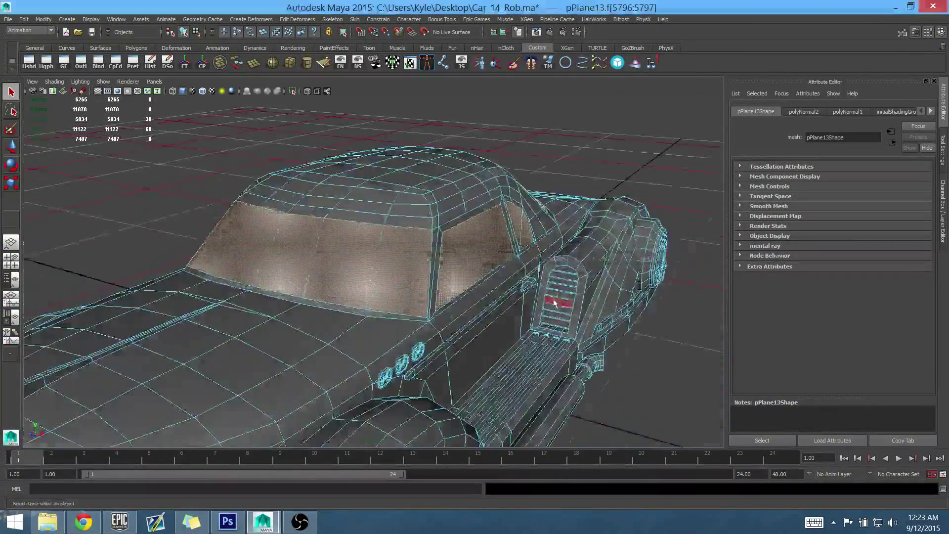
# Check the selection in the top view and deselect the stray faces on the rear fender.
pyautogui.press('space')
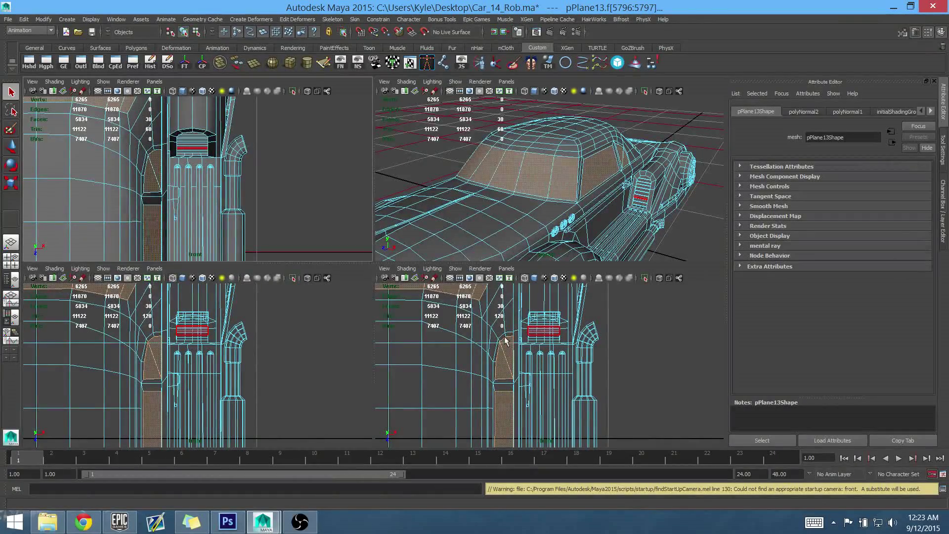
pyautogui.press('space')
pyautogui.keyDown('alt'); pyautogui.moveTo(527, 340); pyautogui.dragTo(550, 347, button='right'); pyautogui.keyUp('alt')
pyautogui.press('space')
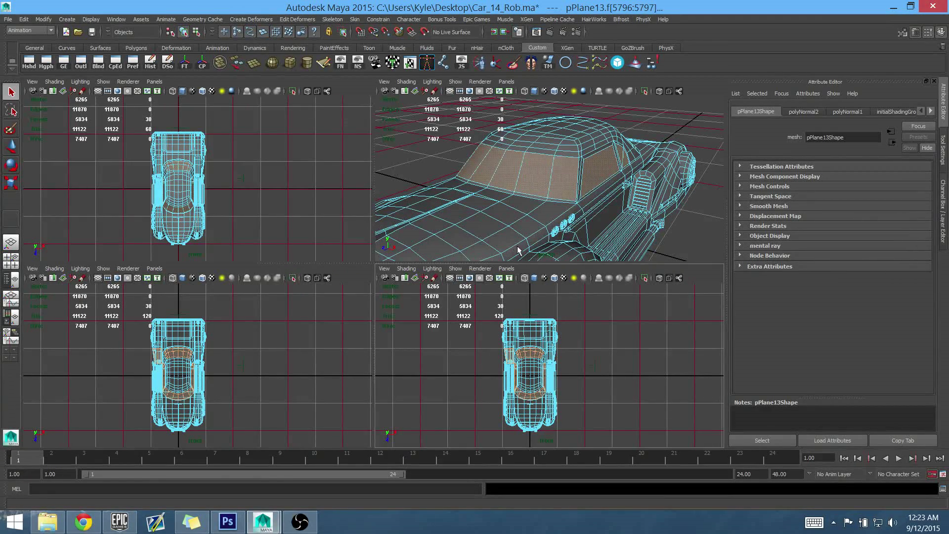
pyautogui.press('space')
pyautogui.press('space')
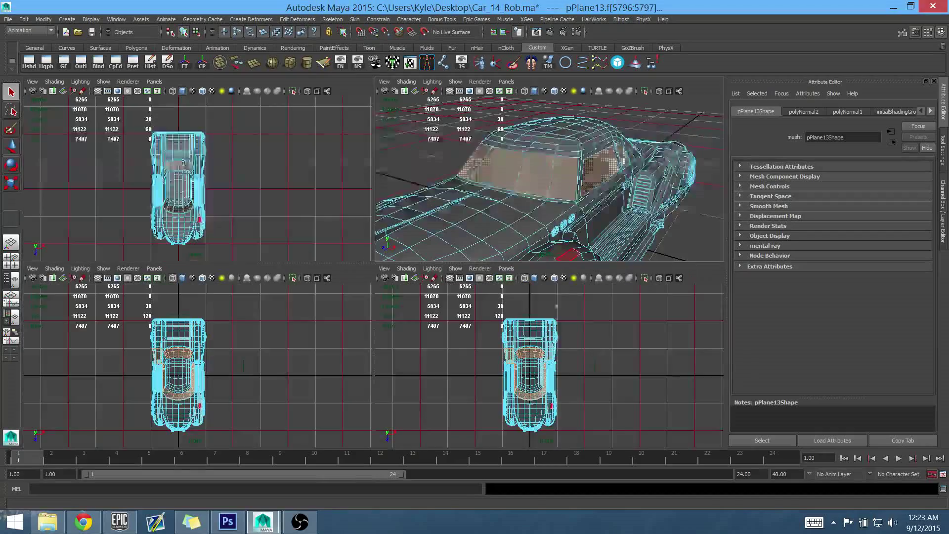
pyautogui.press('space')
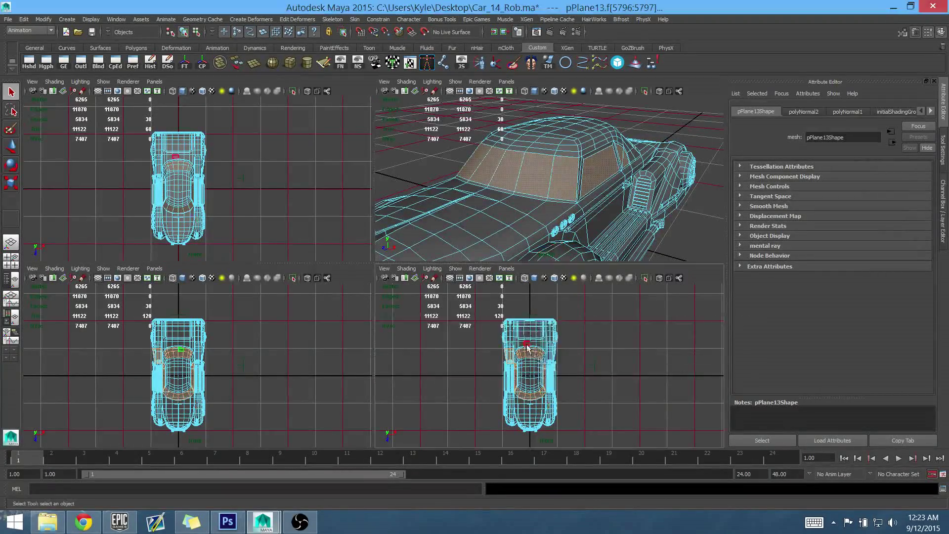
pyautogui.keyDown('alt'); pyautogui.moveTo(414, 315); pyautogui.dragTo(516, 290, button='middle'); pyautogui.keyUp('alt')
pyautogui.keyDown('alt'); pyautogui.moveTo(515, 289); pyautogui.dragTo(565, 297, button='right'); pyautogui.keyUp('alt')
pyautogui.keyDown('alt'); pyautogui.moveTo(565, 297); pyautogui.dragTo(524, 375, button='middle'); pyautogui.keyUp('alt')
pyautogui.keyDown('alt'); pyautogui.moveTo(524, 376); pyautogui.dragTo(572, 422, button='right'); pyautogui.keyUp('alt')
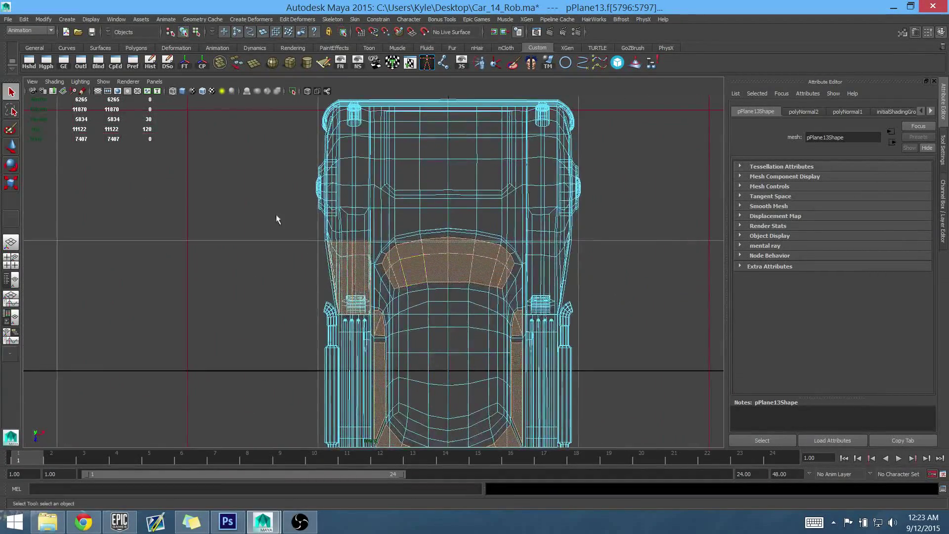
pyautogui.keyDown('ctrl'); pyautogui.moveTo(361, 394); pyautogui.dragTo(363, 396); pyautogui.keyUp('ctrl')
pyautogui.keyDown('alt'); pyautogui.moveTo(465, 342); pyautogui.dragTo(443, 256, button='middle'); pyautogui.keyUp('alt')
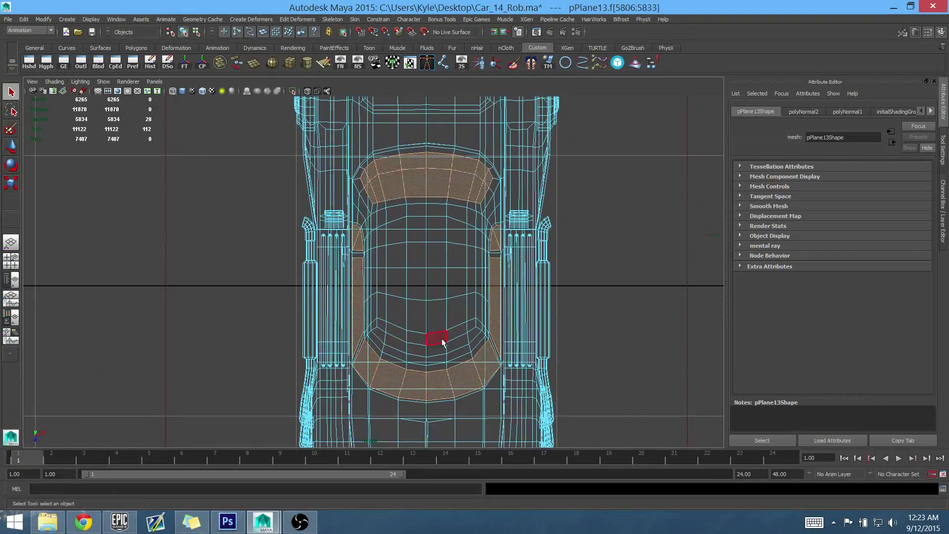
# Return to the perspective view and assign the existing Galss_MAT material to the selected window faces.
pyautogui.press('space')
pyautogui.press('space')
pyautogui.keyDown('alt'); pyautogui.moveTo(588, 257); pyautogui.dragTo(479, 235); pyautogui.keyUp('alt')
pyautogui.moveTo(480, 237); pyautogui.dragTo(474, 419, button='right')
pyautogui.moveTo(473, 464); pyautogui.dragTo(553, 455, button='right')
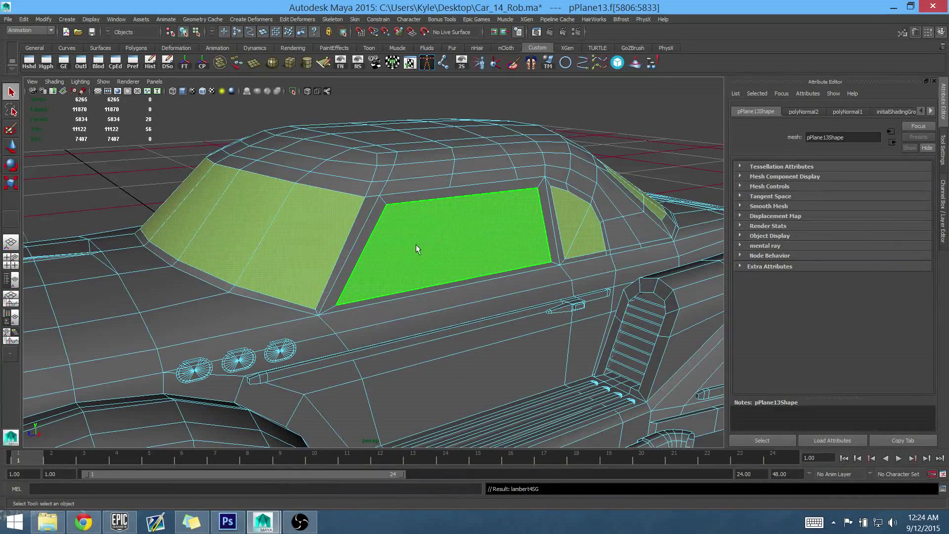
# Switch the car back to object selection and clear the selection.
pyautogui.moveTo(417, 249); pyautogui.dragTo(419, 253, button='right')
pyautogui.moveTo(446, 223); pyautogui.dragTo(447, 222, button='right')
pyautogui.keyDown('alt'); pyautogui.moveTo(491, 267); pyautogui.dragTo(523, 284); pyautogui.keyUp('alt')
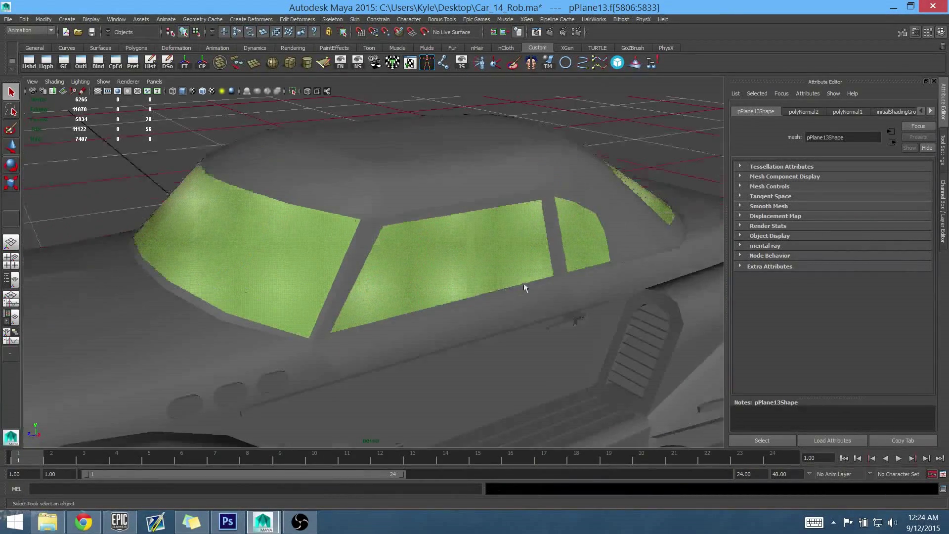
pyautogui.keyDown('alt'); pyautogui.moveTo(523, 283); pyautogui.dragTo(406, 210, button='right'); pyautogui.keyUp('alt')
pyautogui.click(574, 177)
# Examine the exhaust pipes, the lower body and the bumper up close from several angles.
pyautogui.keyDown('alt'); pyautogui.moveTo(574, 177); pyautogui.dragTo(531, 239); pyautogui.keyUp('alt')
pyautogui.keyDown('alt'); pyautogui.moveTo(532, 239); pyautogui.dragTo(557, 281, button='middle'); pyautogui.keyUp('alt')
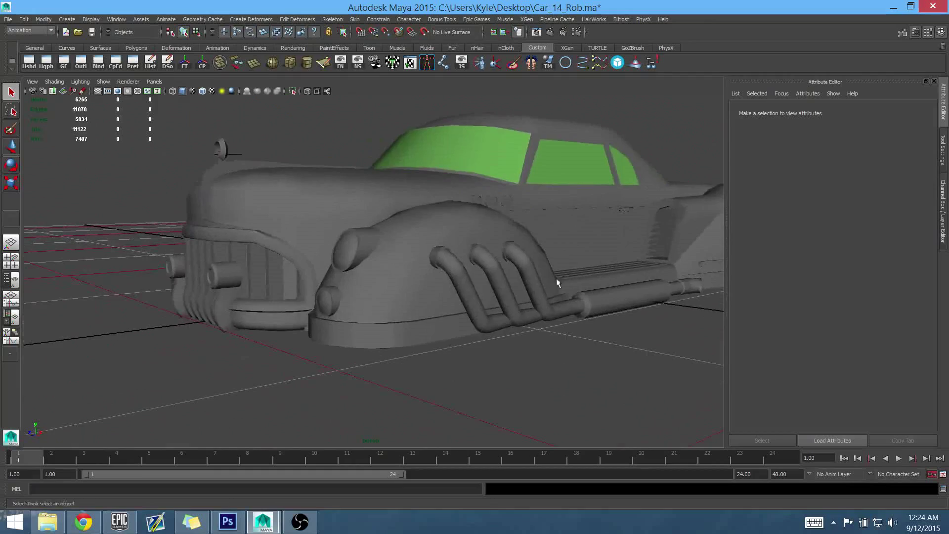
pyautogui.scroll(5, 548, 297)
pyautogui.keyDown('alt'); pyautogui.moveTo(545, 303); pyautogui.dragTo(590, 271); pyautogui.keyUp('alt')
pyautogui.scroll(10, 589, 272)
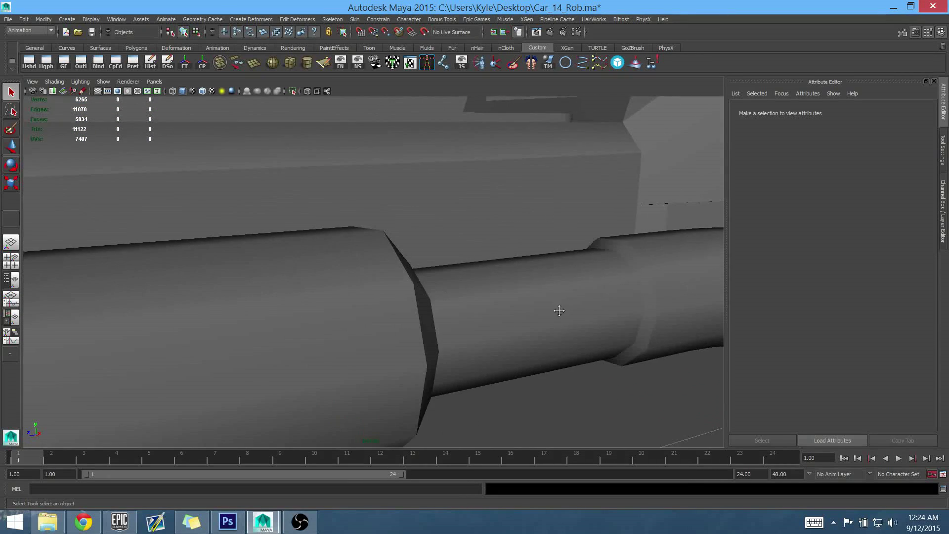
pyautogui.keyDown('alt'); pyautogui.moveTo(559, 311); pyautogui.dragTo(515, 306, button='middle'); pyautogui.keyUp('alt')
pyautogui.keyDown('alt'); pyautogui.moveTo(549, 305); pyautogui.dragTo(445, 242, button='right'); pyautogui.keyUp('alt')
pyautogui.keyDown('alt'); pyautogui.moveTo(539, 218); pyautogui.dragTo(550, 283, button='middle'); pyautogui.keyUp('alt')
pyautogui.keyDown('alt'); pyautogui.moveTo(549, 283); pyautogui.dragTo(487, 280); pyautogui.keyUp('alt')
pyautogui.scroll(5, 494, 321)
pyautogui.keyDown('alt'); pyautogui.moveTo(494, 321); pyautogui.dragTo(517, 334); pyautogui.keyUp('alt')
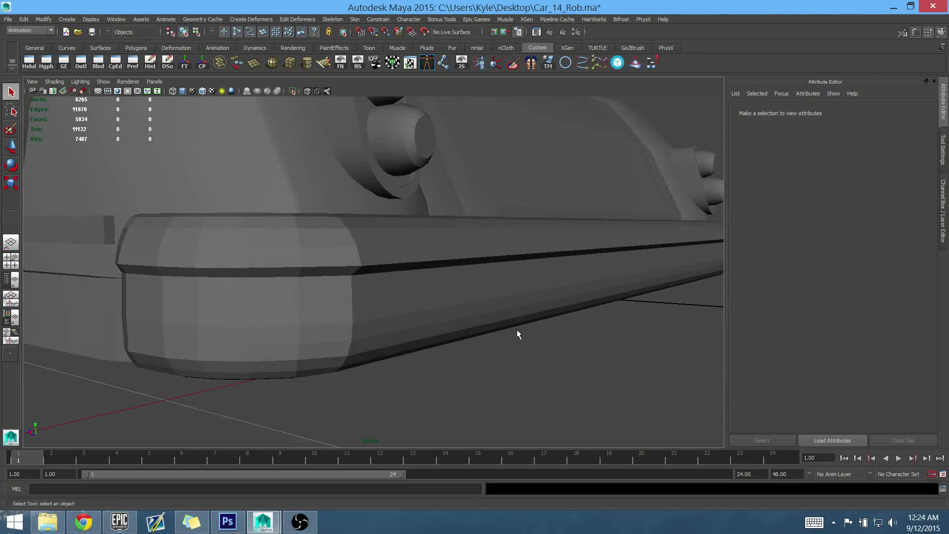
# Select the car mesh and turn on the display of its face normals.
pyautogui.click(446, 282)
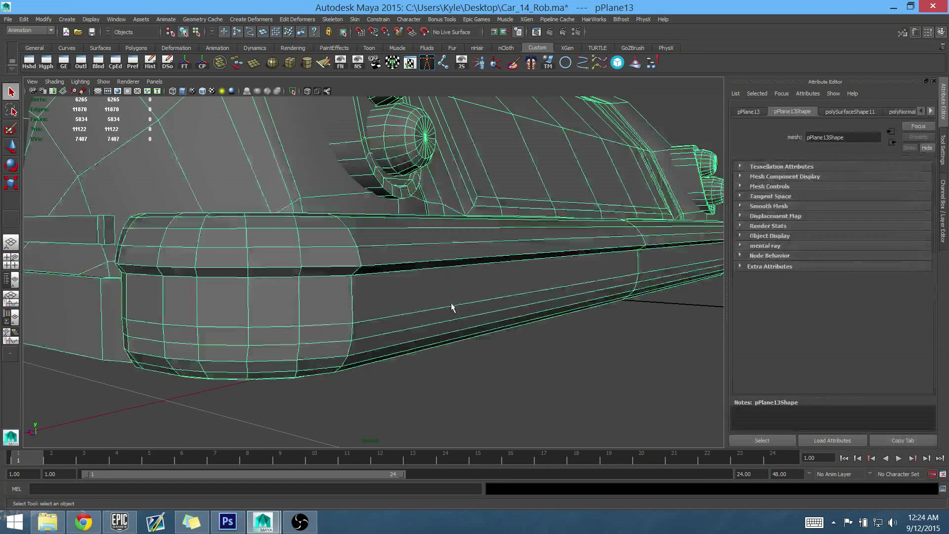
pyautogui.keyDown('alt'); pyautogui.moveTo(451, 307); pyautogui.dragTo(476, 319); pyautogui.keyUp('alt')
pyautogui.keyDown('alt'); pyautogui.moveTo(475, 319); pyautogui.dragTo(415, 285, button='right'); pyautogui.keyUp('alt')
pyautogui.keyDown('alt'); pyautogui.moveTo(417, 288); pyautogui.dragTo(386, 117); pyautogui.keyUp('alt')
pyautogui.click(116, 19)
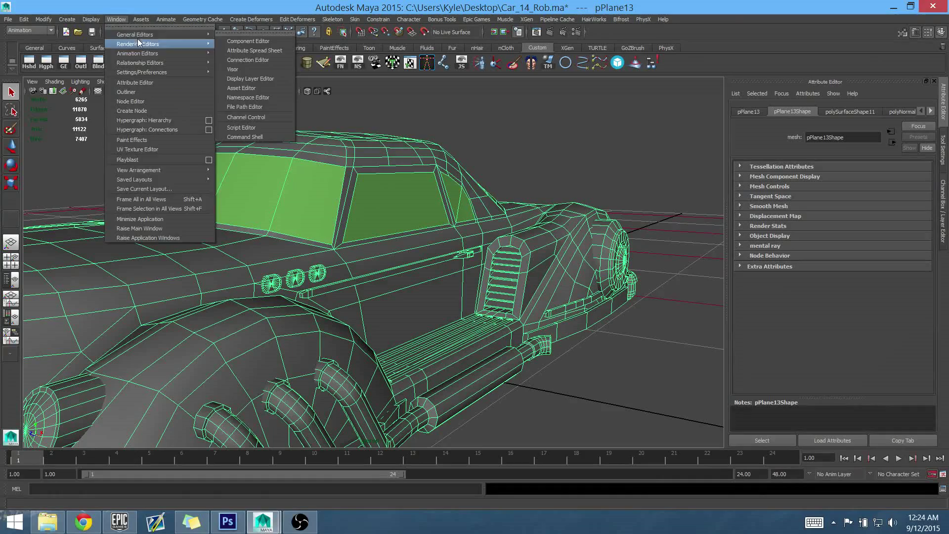
pyautogui.moveTo(87, 19)
pyautogui.moveTo(119, 120)
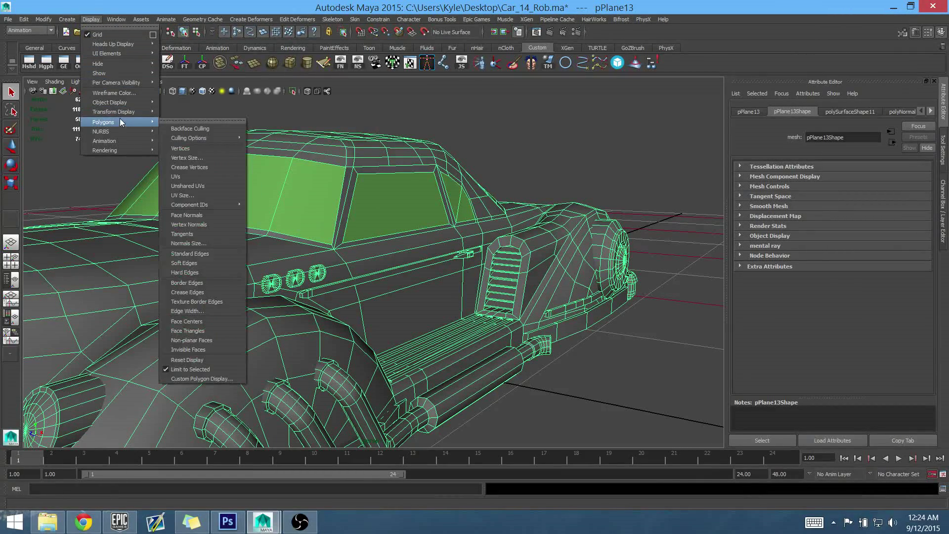
pyautogui.click(202, 215)
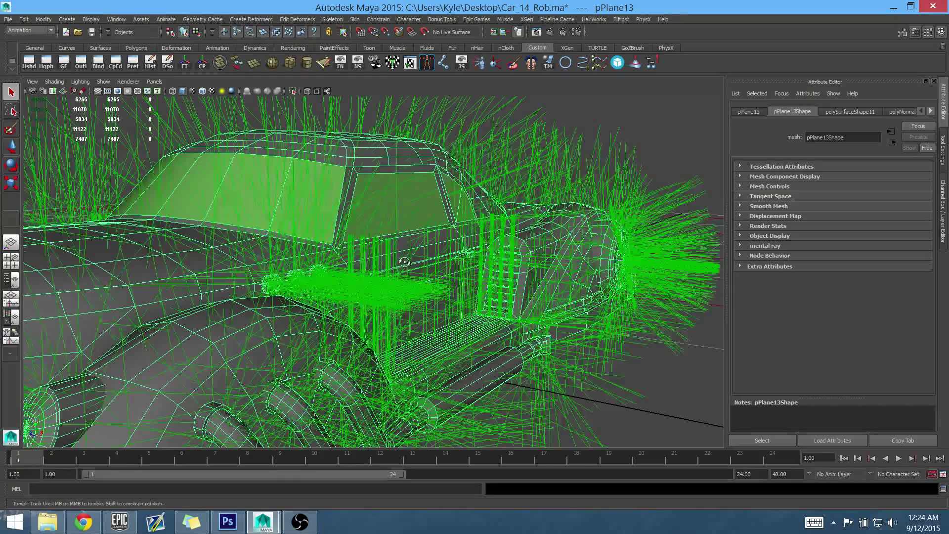
pyautogui.moveTo(405, 262)
pyautogui.keyDown('alt'); pyautogui.mouseDown()
pyautogui.moveTo(495, 266)
pyautogui.moveTo(368, 263)
pyautogui.moveTo(393, 254)
pyautogui.mouseUp(); pyautogui.keyUp('alt')
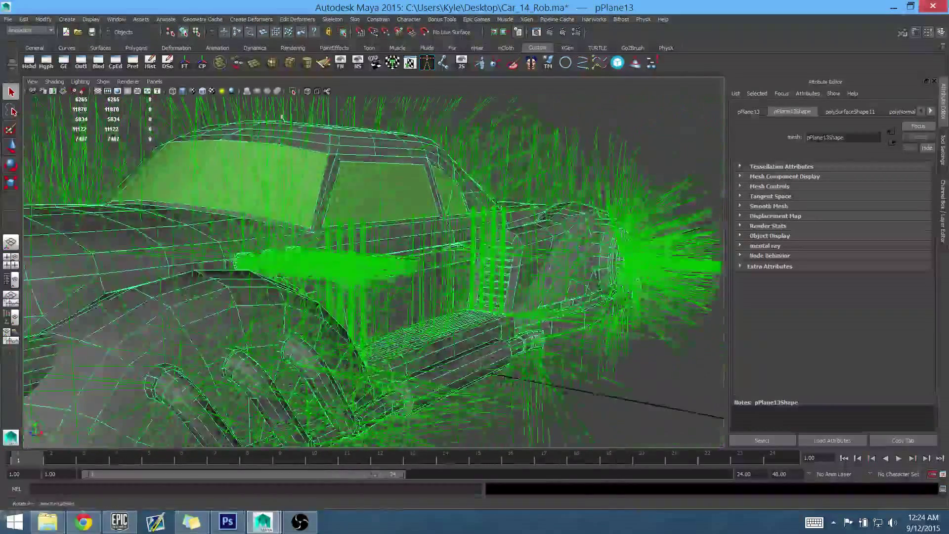
# Reduce the displayed size of the car's polygon normals to 0.02.
pyautogui.click(92, 19)
pyautogui.moveTo(113, 101)
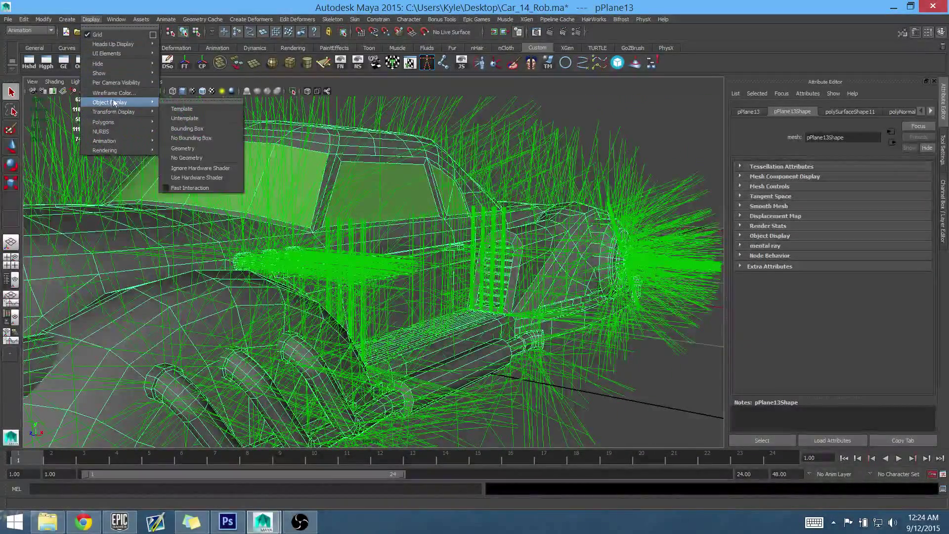
pyautogui.moveTo(120, 121)
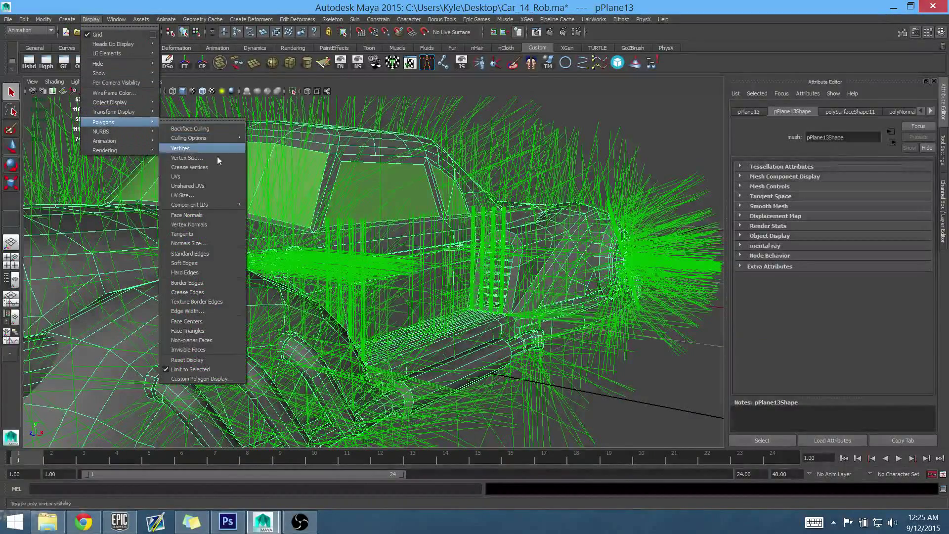
pyautogui.click(210, 243)
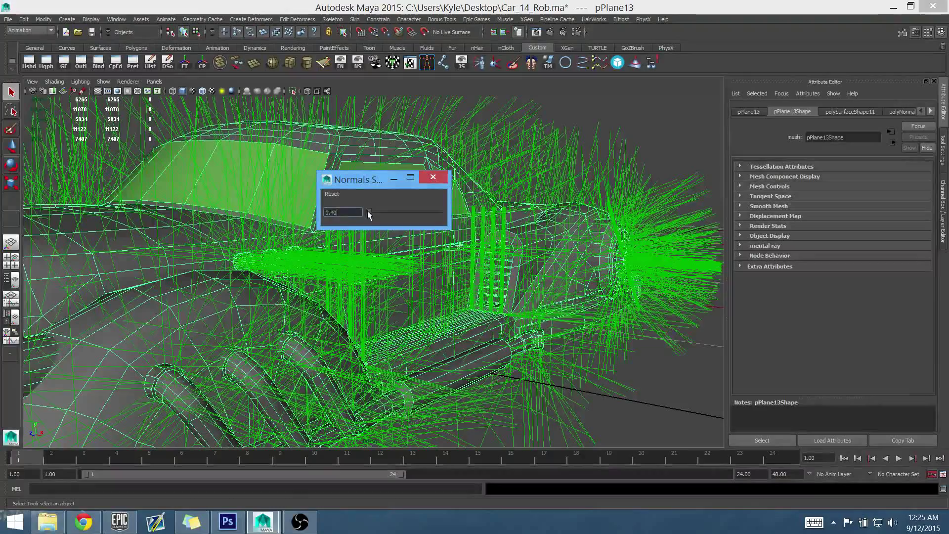
pyautogui.moveTo(368, 213); pyautogui.dragTo(365, 212)
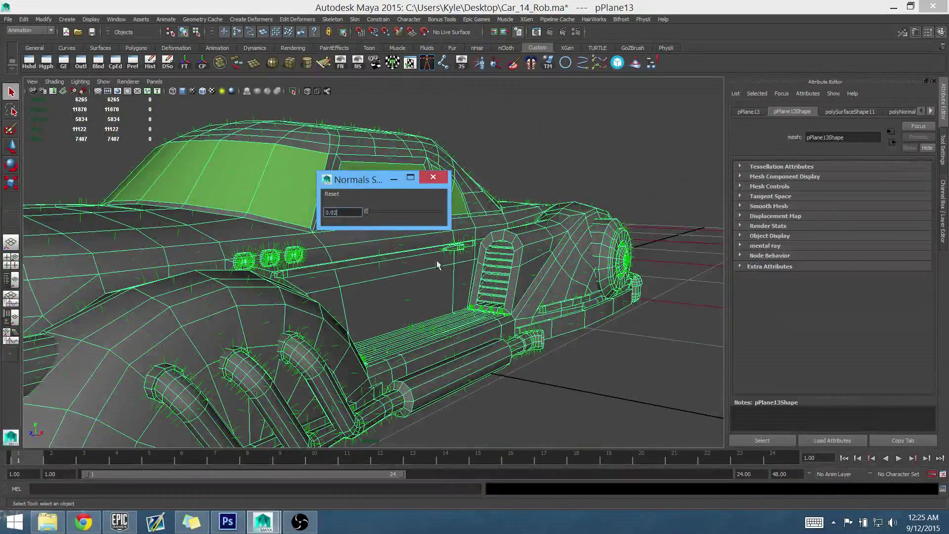
pyautogui.click(435, 182)
# Examine the face normals on the bumper up close from several angles to find faces pointing the wrong way.
pyautogui.keyDown('alt'); pyautogui.moveTo(511, 261); pyautogui.dragTo(407, 268); pyautogui.keyUp('alt')
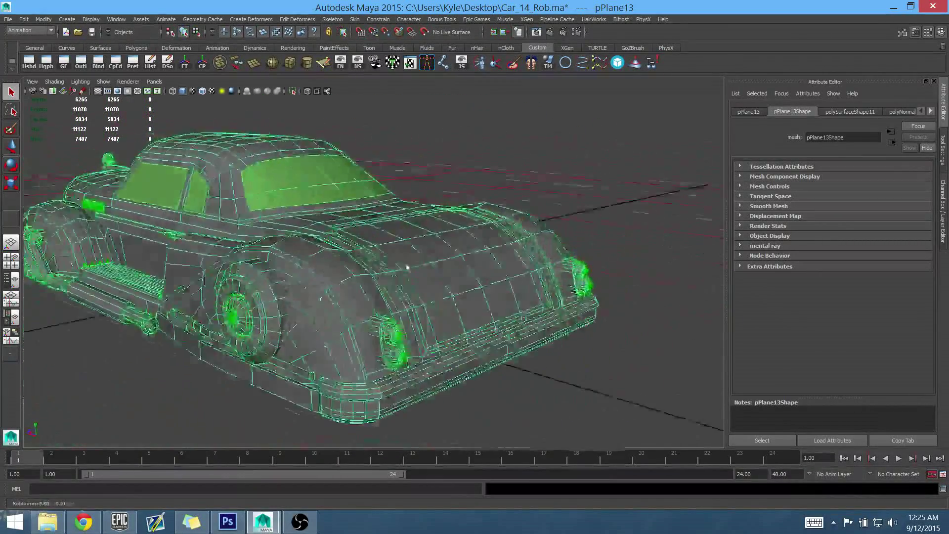
pyautogui.keyDown('alt'); pyautogui.moveTo(406, 267); pyautogui.dragTo(411, 235, button='middle'); pyautogui.keyUp('alt')
pyautogui.keyDown('alt'); pyautogui.moveTo(411, 232); pyautogui.dragTo(440, 302, button='right'); pyautogui.keyUp('alt')
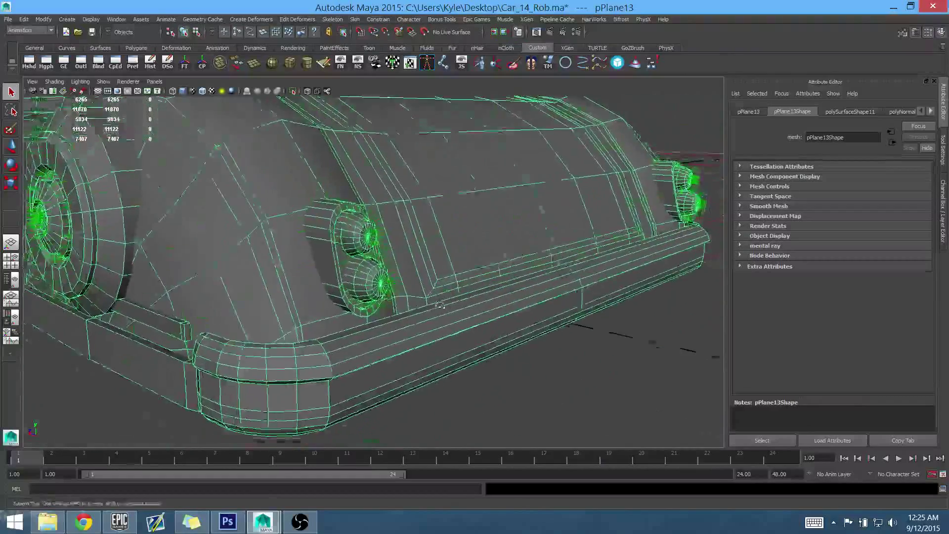
pyautogui.keyDown('alt'); pyautogui.moveTo(440, 303); pyautogui.dragTo(579, 164); pyautogui.keyUp('alt')
pyautogui.keyDown('alt'); pyautogui.moveTo(453, 295); pyautogui.dragTo(414, 323, button='middle'); pyautogui.keyUp('alt')
pyautogui.keyDown('alt'); pyautogui.moveTo(520, 308); pyautogui.dragTo(527, 292); pyautogui.keyUp('alt')
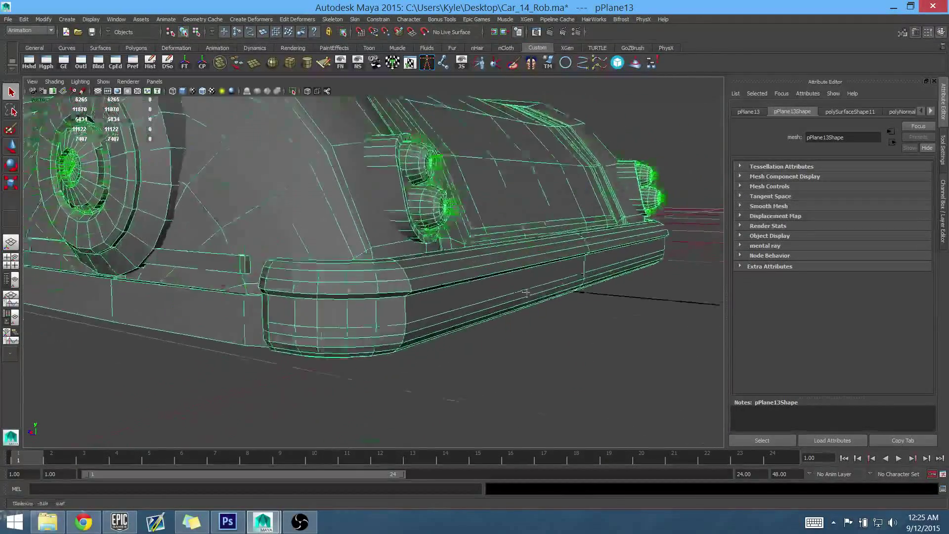
pyautogui.keyDown('alt'); pyautogui.moveTo(487, 279); pyautogui.dragTo(513, 309, button='right'); pyautogui.keyUp('alt')
pyautogui.keyDown('alt'); pyautogui.moveTo(510, 314); pyautogui.dragTo(500, 310); pyautogui.keyUp('alt')
pyautogui.keyDown('alt'); pyautogui.moveTo(500, 310); pyautogui.dragTo(449, 247, button='middle'); pyautogui.keyUp('alt')
pyautogui.keyDown('alt'); pyautogui.moveTo(450, 247); pyautogui.dragTo(495, 300, button='right'); pyautogui.keyUp('alt')
pyautogui.keyDown('alt'); pyautogui.moveTo(494, 300); pyautogui.dragTo(430, 245); pyautogui.keyUp('alt')
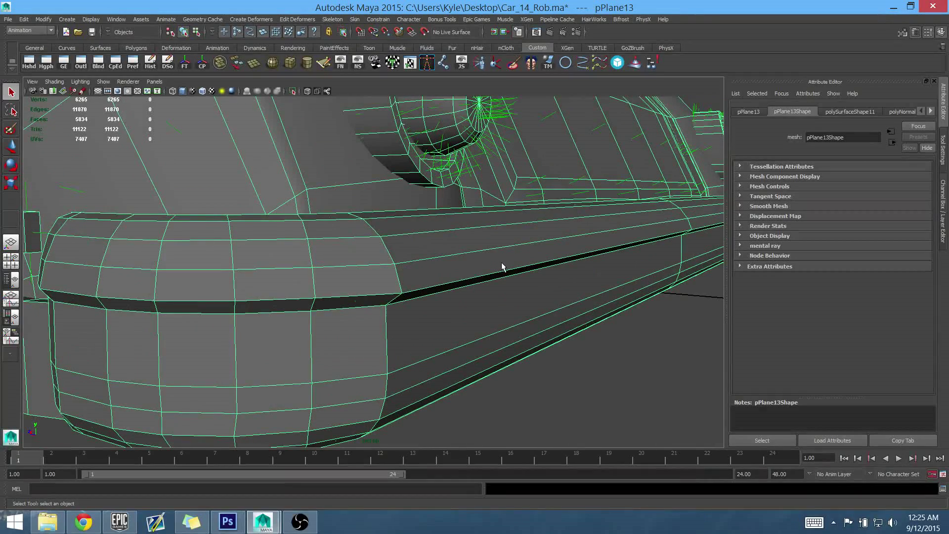
pyautogui.keyDown('alt'); pyautogui.moveTo(497, 265); pyautogui.dragTo(454, 241); pyautogui.keyUp('alt')
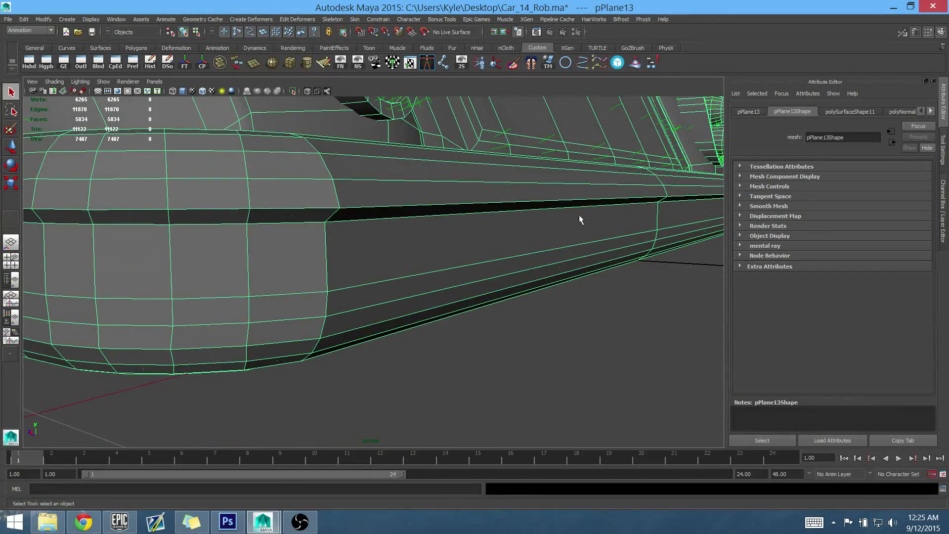
pyautogui.keyDown('alt'); pyautogui.moveTo(439, 273); pyautogui.dragTo(474, 290); pyautogui.keyUp('alt')
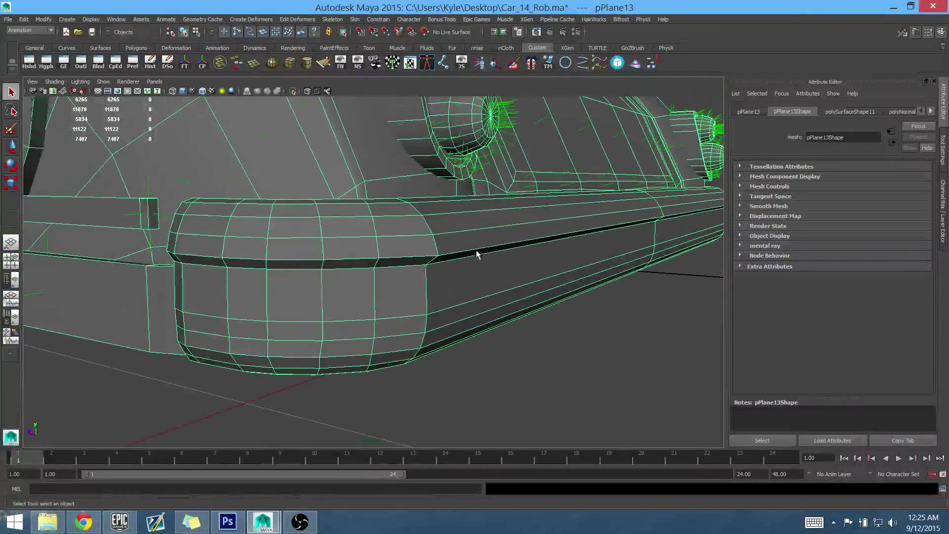
# Switch the car to face selection and select the long flat face on the lower part of the bumper.
pyautogui.rightClick(509, 252)
pyautogui.click(509, 253)
pyautogui.keyDown('alt'); pyautogui.moveTo(490, 255); pyautogui.dragTo(468, 269); pyautogui.keyUp('alt')
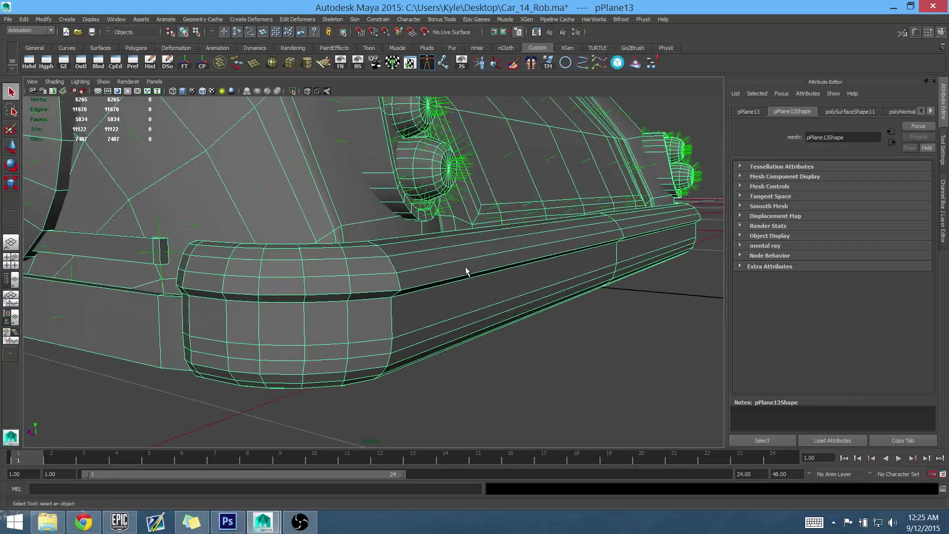
pyautogui.rightClick(468, 268)
pyautogui.click(466, 292)
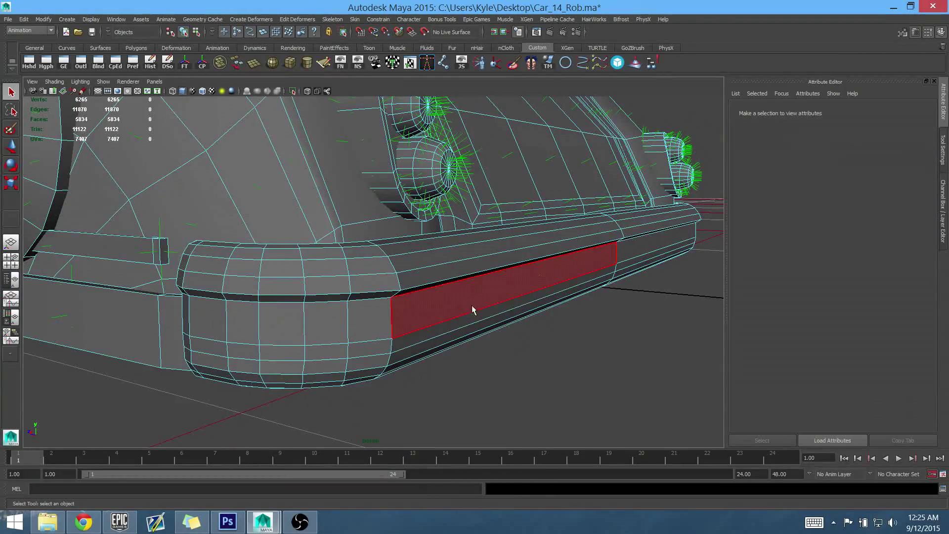
pyautogui.click(444, 299)
pyautogui.keyDown('alt'); pyautogui.moveTo(514, 314); pyautogui.dragTo(470, 313); pyautogui.keyUp('alt')
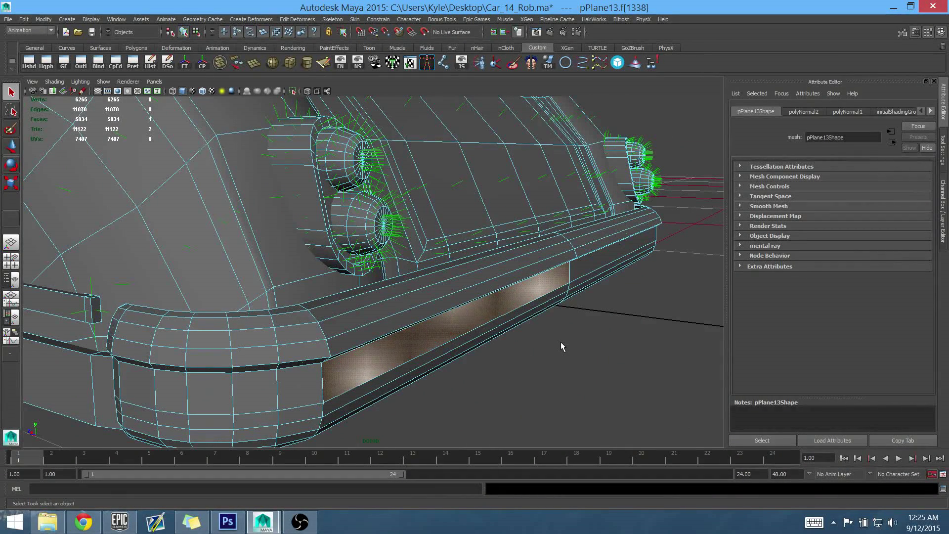
# Grow the face selection until it covers the entire bumper, keeping that selection.
pyautogui.hotkey('shift', '.')
pyautogui.hotkey('shift', '.')
pyautogui.hotkey('shift', '.')
pyautogui.hotkey('shift', '.')
pyautogui.hotkey('shift', '.')
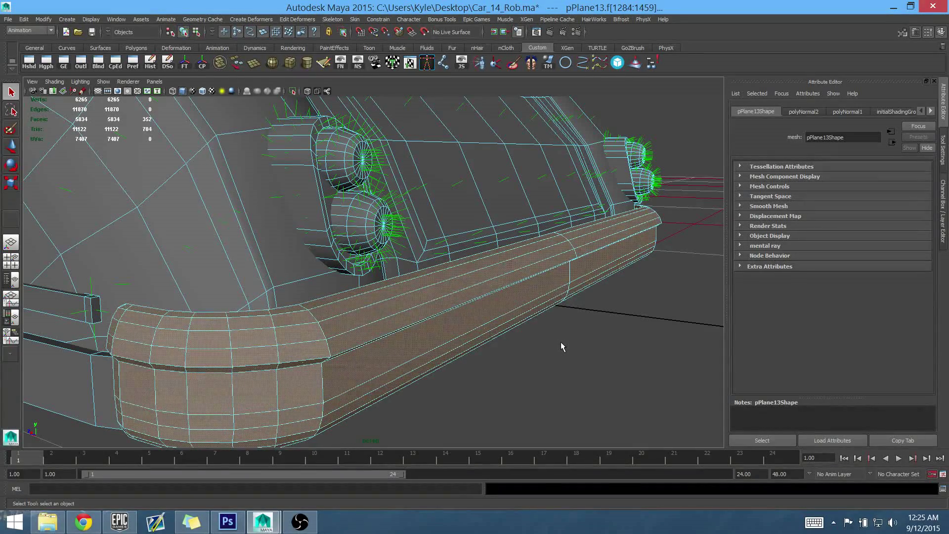
pyautogui.click(560, 342)
pyautogui.moveTo(538, 351)
pyautogui.keyDown('alt'); pyautogui.mouseDown(button='middle')
pyautogui.moveTo(545, 338)
pyautogui.moveTo(532, 338)
pyautogui.mouseUp(button='middle'); pyautogui.keyUp('alt')
pyautogui.hotkey('ctrl', 'z')
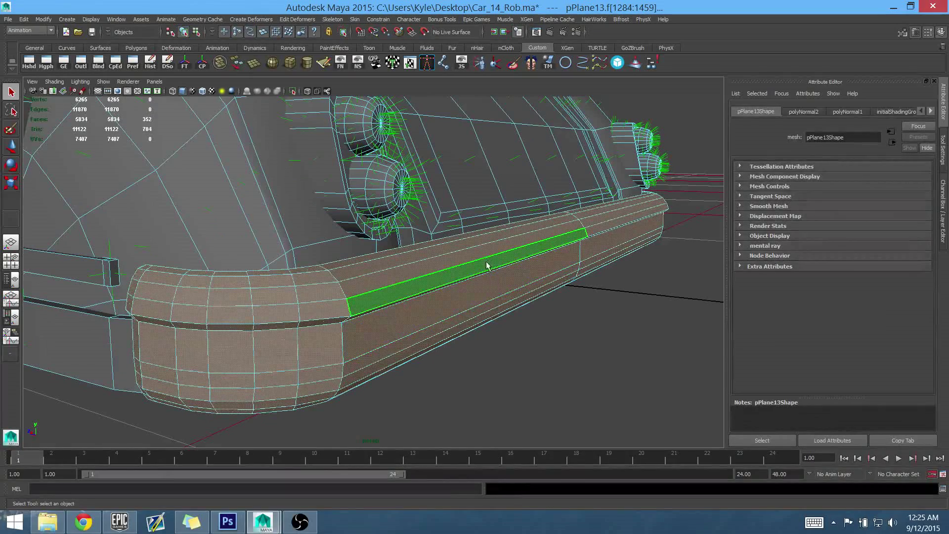
# Reverse the normals of the selected bumper faces.
pyautogui.keyDown('shift'); pyautogui.rightClick(482, 289); pyautogui.keyUp('shift')
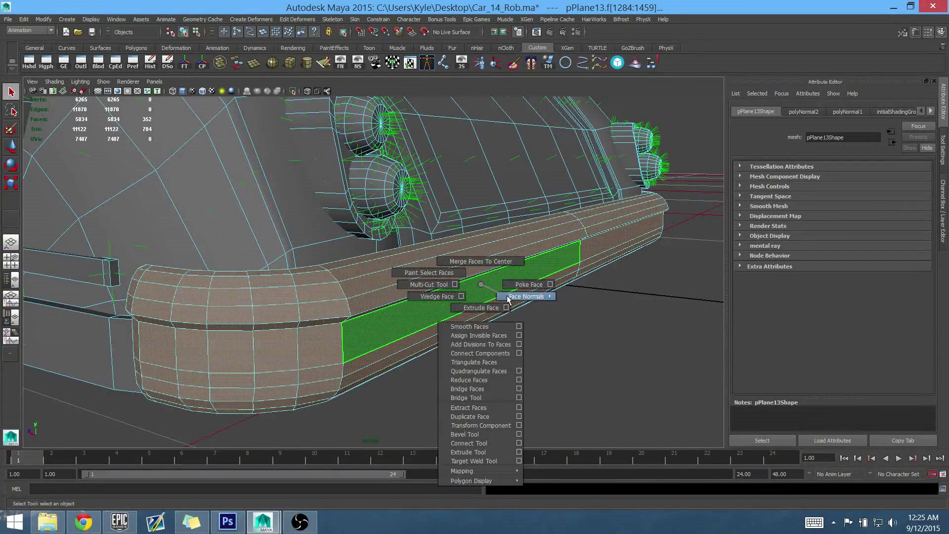
pyautogui.moveTo(509, 298)
pyautogui.click(538, 297)
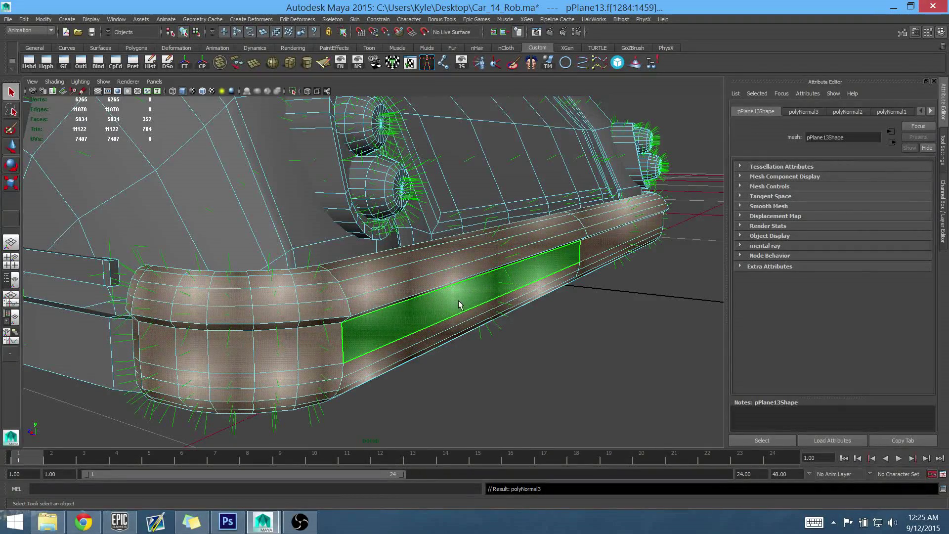
# Convert the bumper selection to edges, soften them, and return to object selection with nothing selected.
pyautogui.keyDown('ctrl'); pyautogui.moveTo(458, 299); pyautogui.dragTo(459, 252, button='right'); pyautogui.keyUp('ctrl')
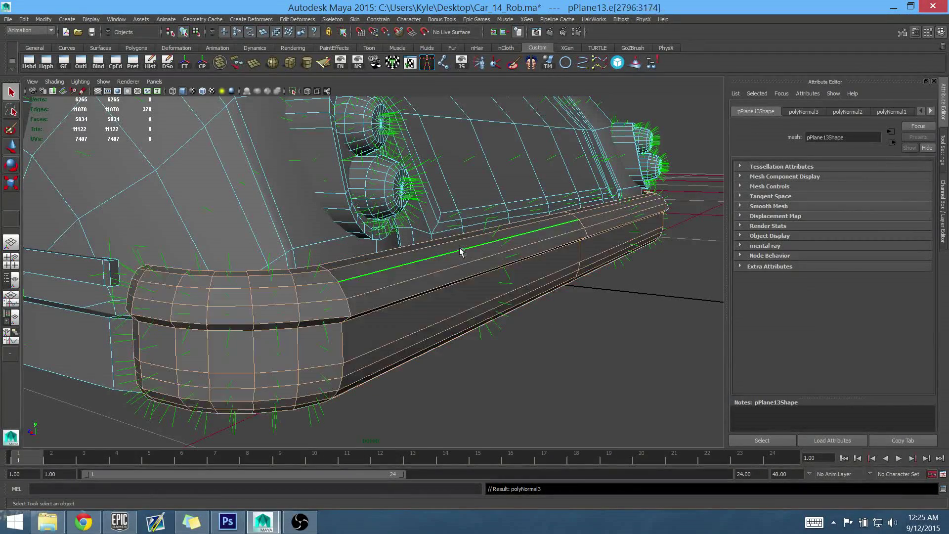
pyautogui.keyDown('shift'); pyautogui.moveTo(467, 290); pyautogui.dragTo(556, 293, button='right'); pyautogui.keyUp('shift')
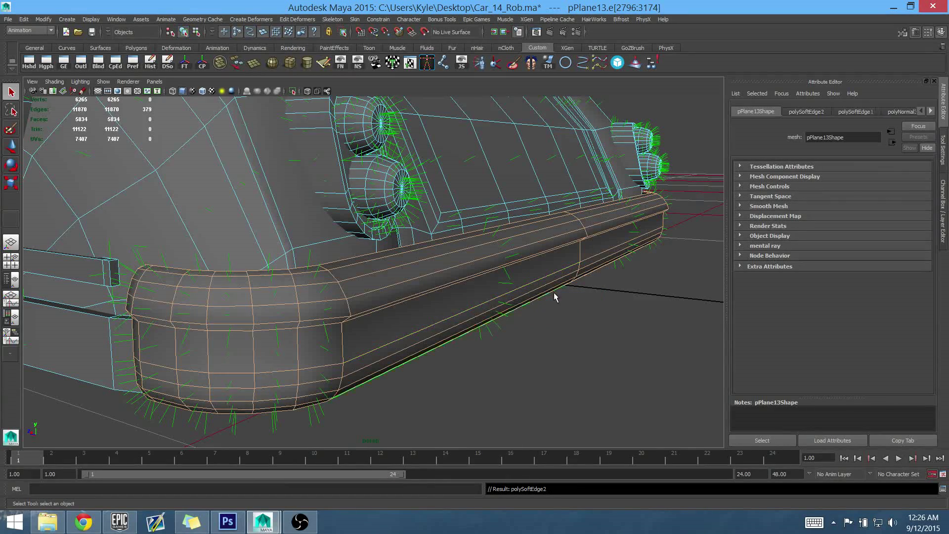
pyautogui.moveTo(480, 288); pyautogui.dragTo(521, 273, button='right')
pyautogui.keyDown('alt'); pyautogui.moveTo(521, 273); pyautogui.dragTo(471, 297, button='middle'); pyautogui.keyUp('alt')
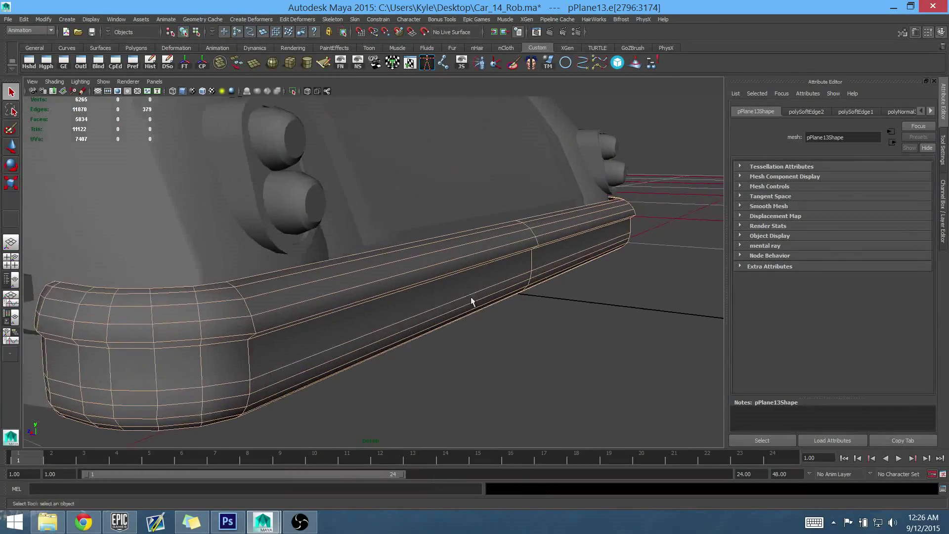
pyautogui.keyDown('alt'); pyautogui.moveTo(470, 297); pyautogui.dragTo(571, 310); pyautogui.keyUp('alt')
pyautogui.click(570, 310)
# Inspect the softened bumper corner, then select the car mesh and turn off its face normals display.
pyautogui.keyDown('alt'); pyautogui.moveTo(571, 310); pyautogui.dragTo(506, 316, button='middle'); pyautogui.keyUp('alt')
pyautogui.keyDown('alt'); pyautogui.moveTo(506, 316); pyautogui.dragTo(514, 309); pyautogui.keyUp('alt')
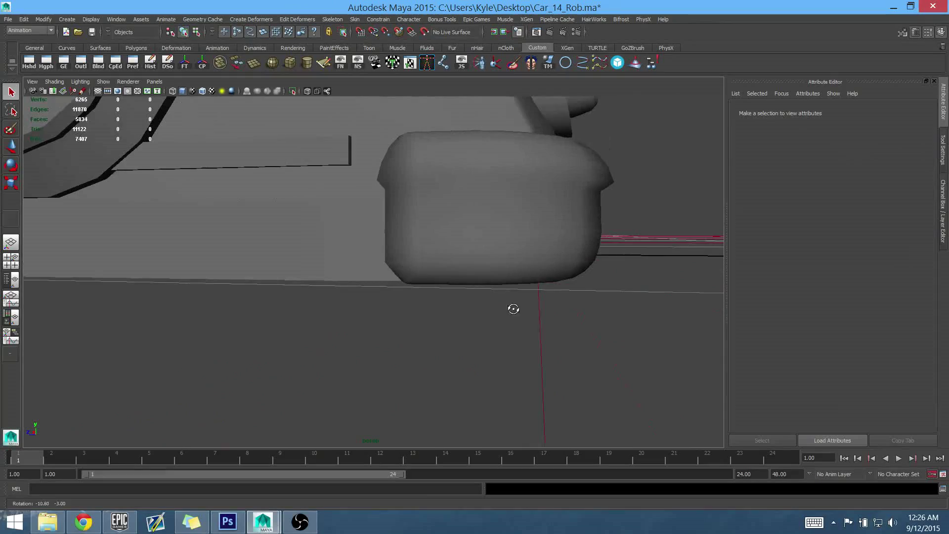
pyautogui.keyDown('alt'); pyautogui.moveTo(555, 213); pyautogui.dragTo(491, 281); pyautogui.keyUp('alt')
pyautogui.click(477, 302)
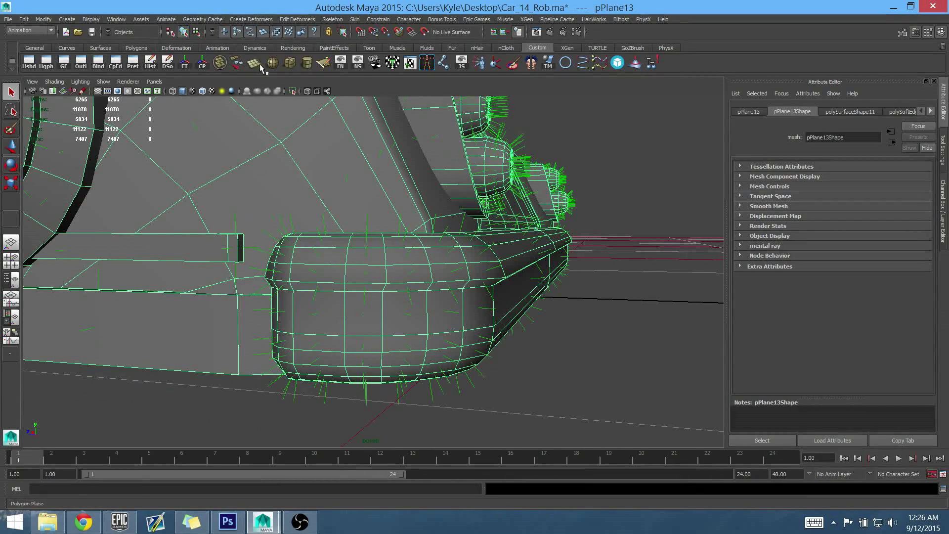
pyautogui.click(340, 64)
pyautogui.moveTo(445, 306)
pyautogui.keyDown('alt'); pyautogui.mouseDown()
pyautogui.moveTo(461, 321)
pyautogui.moveTo(452, 314)
pyautogui.moveTo(453, 290)
pyautogui.moveTo(470, 317)
pyautogui.moveTo(479, 311)
pyautogui.moveTo(435, 311)
pyautogui.moveTo(453, 297)
pyautogui.moveTo(439, 299)
pyautogui.mouseUp(); pyautogui.keyUp('alt')
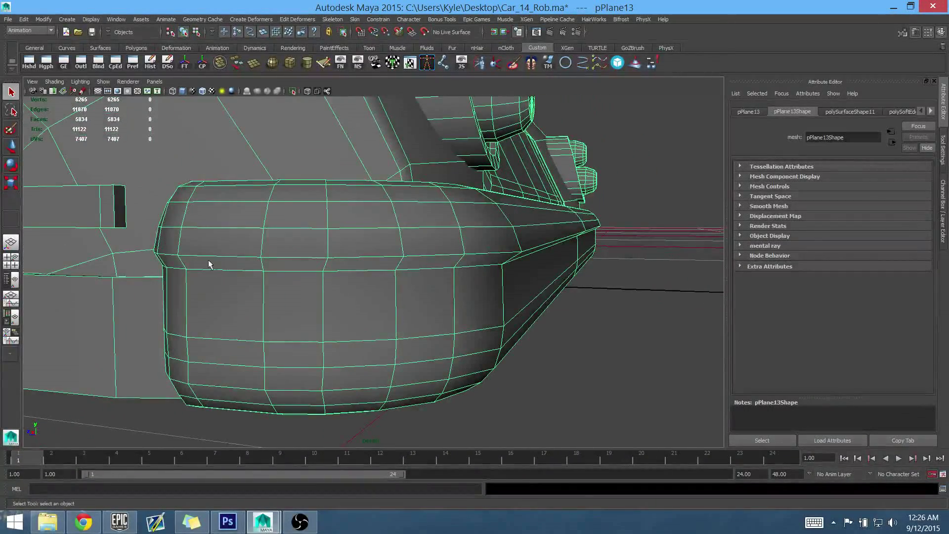
# Switch to face selection and select the narrow groove faces running around the bumper between its upper and lower parts.
pyautogui.rightClick(430, 284)
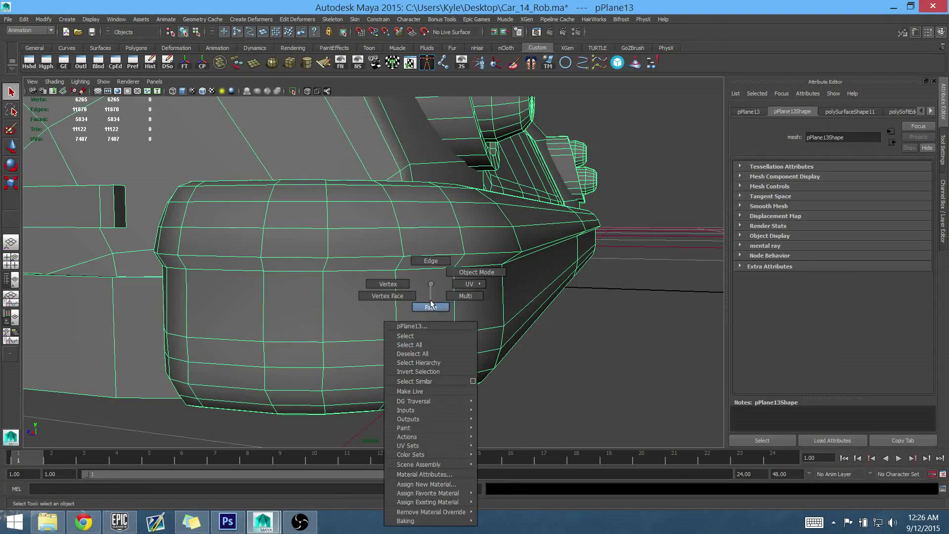
pyautogui.moveTo(430, 301); pyautogui.dragTo(430, 306, button='right')
pyautogui.keyDown('alt'); pyautogui.moveTo(430, 304); pyautogui.dragTo(467, 298); pyautogui.keyUp('alt')
pyautogui.click(642, 232)
pyautogui.keyDown('alt'); pyautogui.moveTo(611, 293); pyautogui.dragTo(466, 249); pyautogui.keyUp('alt')
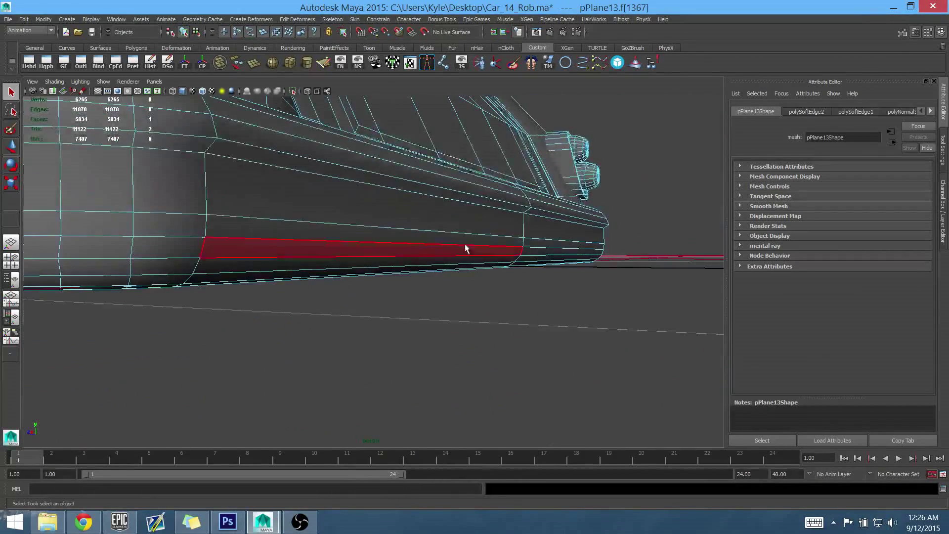
pyautogui.keyDown('shift'); pyautogui.doubleClick(195, 143); pyautogui.keyUp('shift')
pyautogui.keyDown('alt'); pyautogui.moveTo(259, 205); pyautogui.dragTo(358, 244); pyautogui.keyUp('alt')
pyautogui.keyDown('alt'); pyautogui.moveTo(358, 244); pyautogui.dragTo(495, 208, button='right'); pyautogui.keyUp('alt')
pyautogui.keyDown('alt'); pyautogui.moveTo(495, 208); pyautogui.dragTo(497, 243); pyautogui.keyUp('alt')
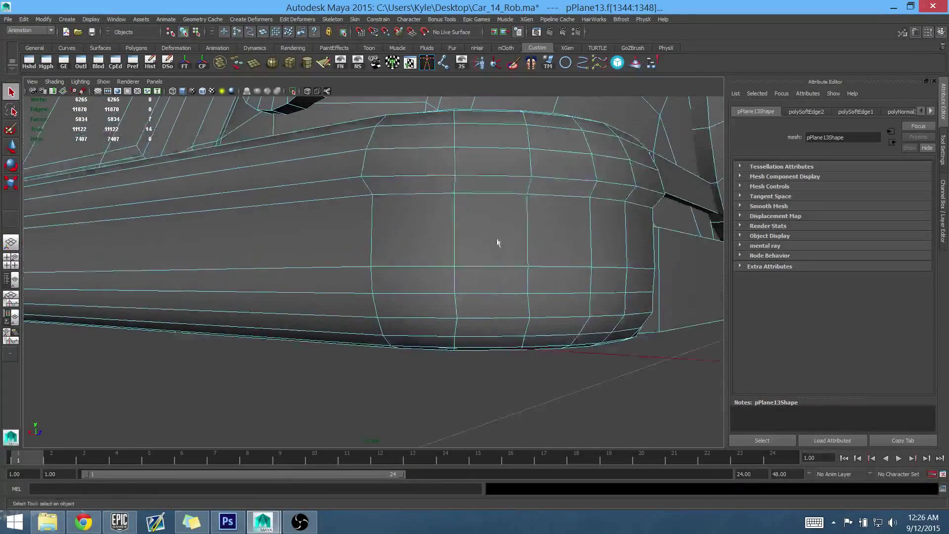
pyautogui.keyDown('shift'); pyautogui.click(563, 187); pyautogui.keyUp('shift')
pyautogui.keyDown('alt'); pyautogui.moveTo(562, 187); pyautogui.dragTo(432, 282); pyautogui.keyUp('alt')
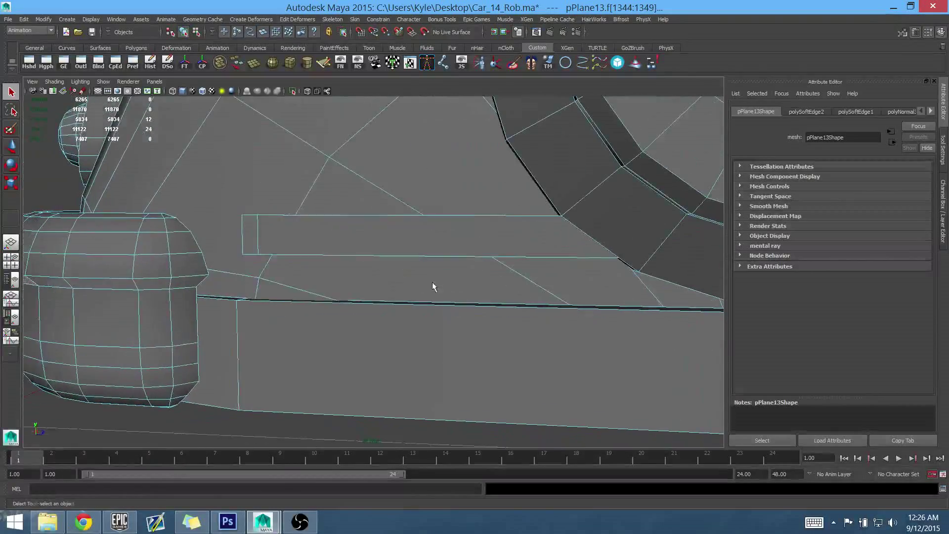
pyautogui.keyDown('shift'); pyautogui.doubleClick(184, 279); pyautogui.keyUp('shift')
# Convert the selected groove faces of the bumper to edges.
pyautogui.keyDown('alt'); pyautogui.moveTo(199, 332); pyautogui.dragTo(421, 272); pyautogui.keyUp('alt')
pyautogui.keyDown('alt'); pyautogui.moveTo(398, 222); pyautogui.dragTo(396, 245, button='middle'); pyautogui.keyUp('alt')
pyautogui.keyDown('alt'); pyautogui.moveTo(396, 245); pyautogui.dragTo(480, 205, button='right'); pyautogui.keyUp('alt')
pyautogui.keyDown('alt'); pyautogui.moveTo(484, 215); pyautogui.dragTo(455, 237, button='middle'); pyautogui.keyUp('alt')
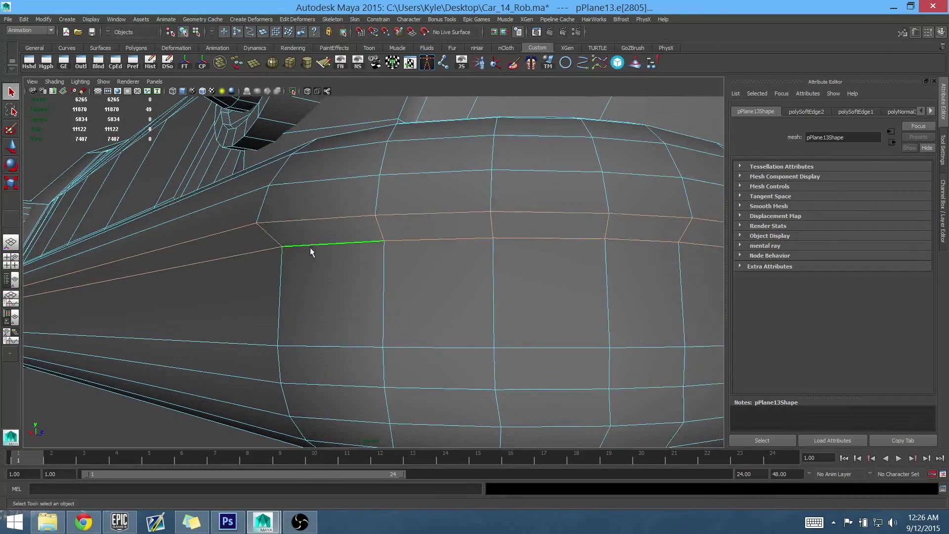
pyautogui.keyDown('alt'); pyautogui.moveTo(656, 232); pyautogui.dragTo(531, 235, button='middle'); pyautogui.keyUp('alt')
pyautogui.keyDown('alt'); pyautogui.moveTo(531, 235); pyautogui.dragTo(460, 270, button='right'); pyautogui.keyUp('alt')
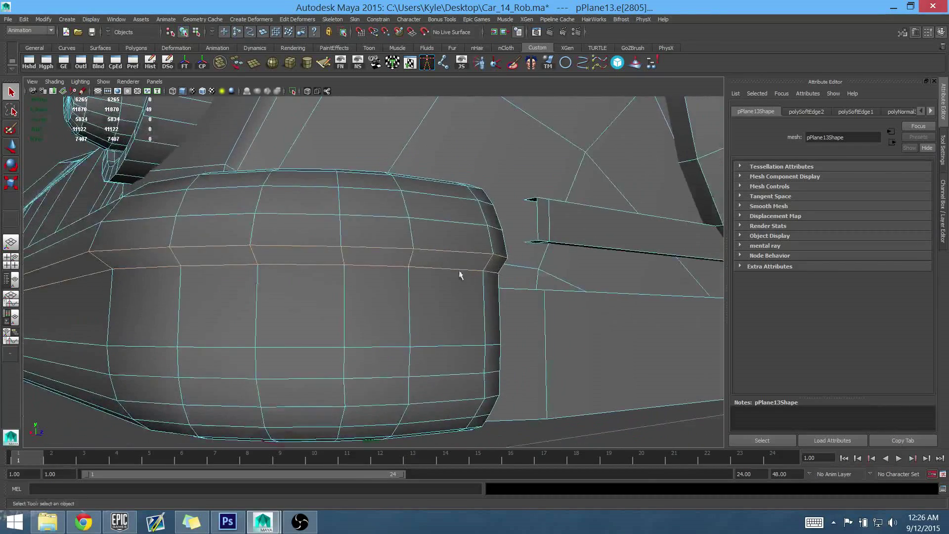
pyautogui.keyDown('alt'); pyautogui.moveTo(459, 271); pyautogui.dragTo(495, 262, button='middle'); pyautogui.keyUp('alt')
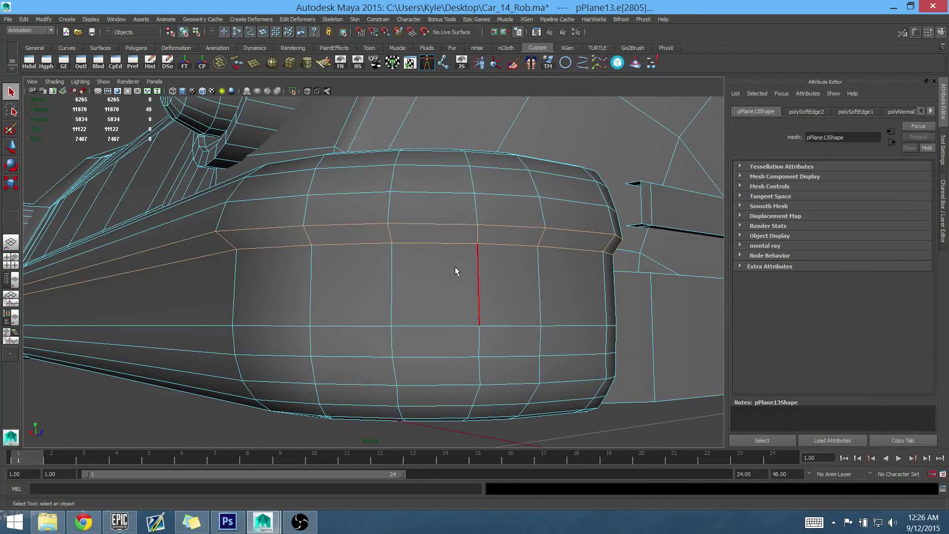
# Remove the short edges crossing the groove at this bumper corner from the selection, keeping the two long edge lines.
pyautogui.keyDown('ctrl'); pyautogui.click(232, 242); pyautogui.keyUp('ctrl')
pyautogui.keyDown('ctrl'); pyautogui.click(308, 237); pyautogui.keyUp('ctrl')
pyautogui.keyDown('shift'); pyautogui.click(609, 242); pyautogui.keyUp('shift')
pyautogui.keyDown('shift'); pyautogui.click(619, 252); pyautogui.keyUp('shift')
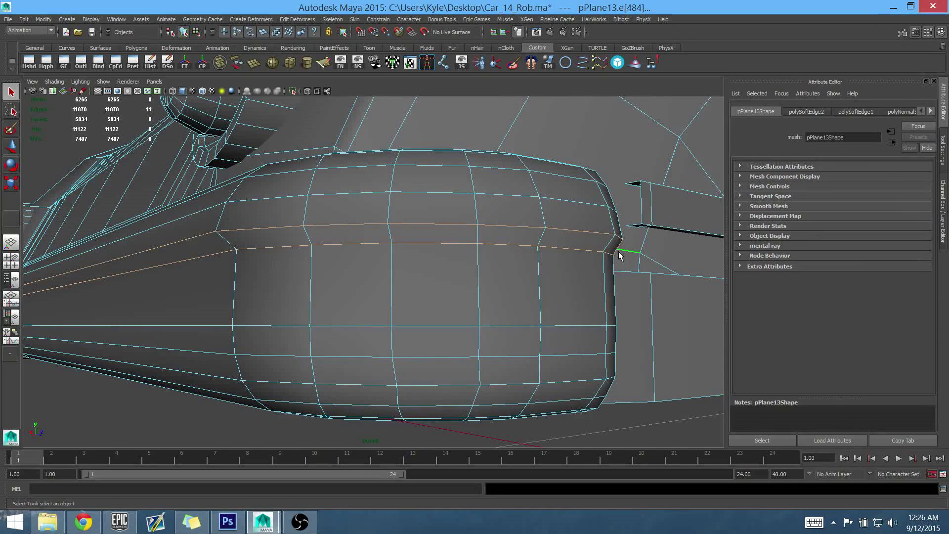
pyautogui.hotkey('ctrl', 'z')
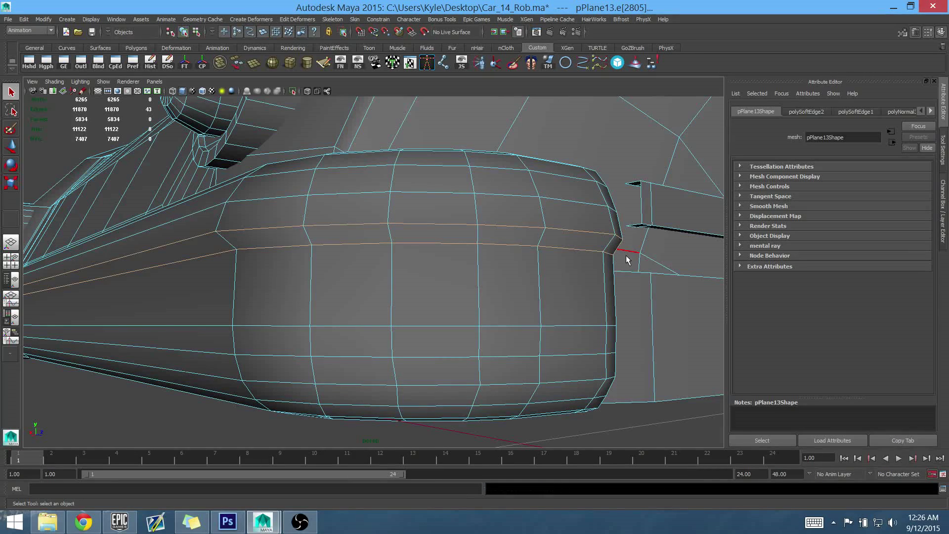
pyautogui.keyDown('shift'); pyautogui.moveTo(625, 255); pyautogui.dragTo(415, 292); pyautogui.keyUp('shift')
pyautogui.hotkey('ctrl', 'z')
pyautogui.keyDown('shift'); pyautogui.click(617, 248); pyautogui.keyUp('shift')
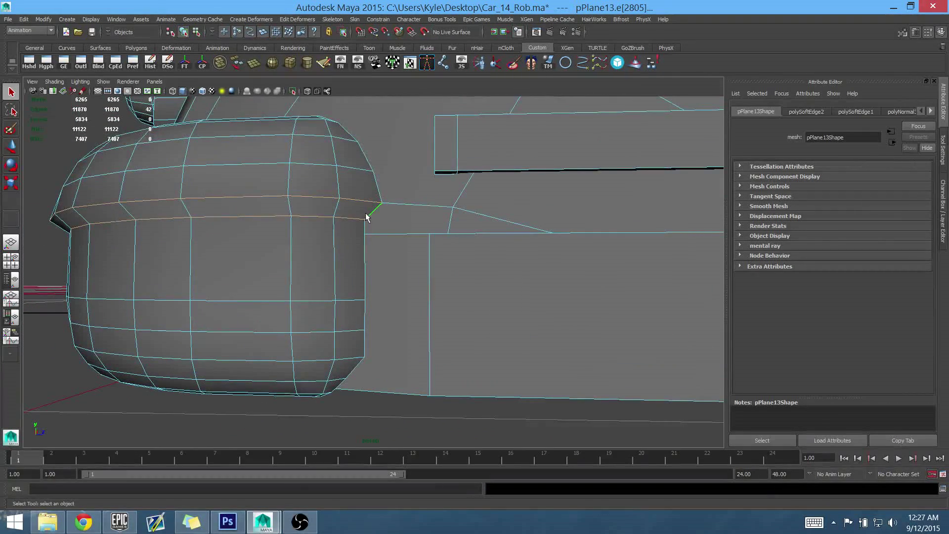
pyautogui.keyDown('alt'); pyautogui.moveTo(335, 291); pyautogui.dragTo(337, 287); pyautogui.keyUp('alt')
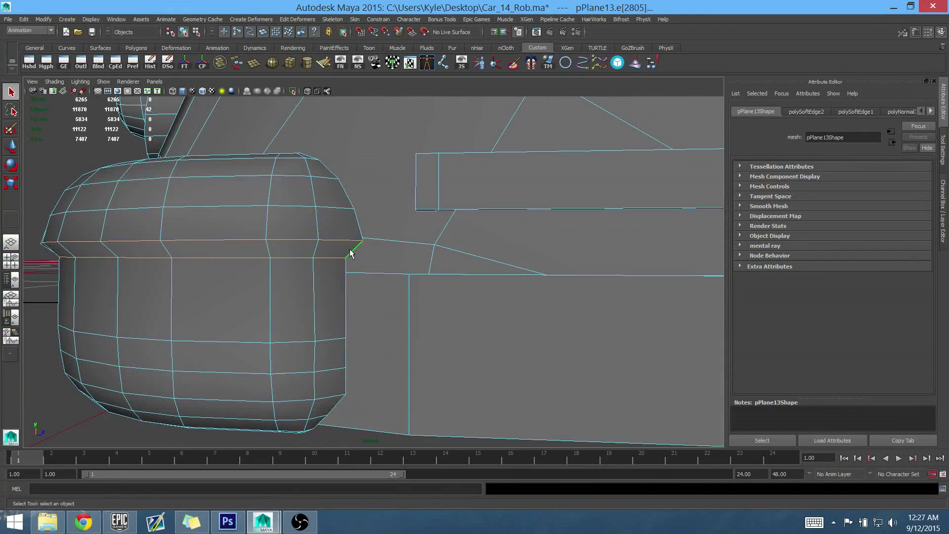
pyautogui.keyDown('ctrl'); pyautogui.click(332, 322); pyautogui.keyUp('ctrl')
# Remove the remaining short edges crossing the groove at the bumper's other corners from the edge selection, keeping the two long lines.
pyautogui.keyDown('alt'); pyautogui.moveTo(333, 322); pyautogui.dragTo(542, 295); pyautogui.keyUp('alt')
pyautogui.keyDown('ctrl'); pyautogui.click(315, 231); pyautogui.keyUp('ctrl')
pyautogui.keyDown('ctrl'); pyautogui.click(514, 281); pyautogui.keyUp('ctrl')
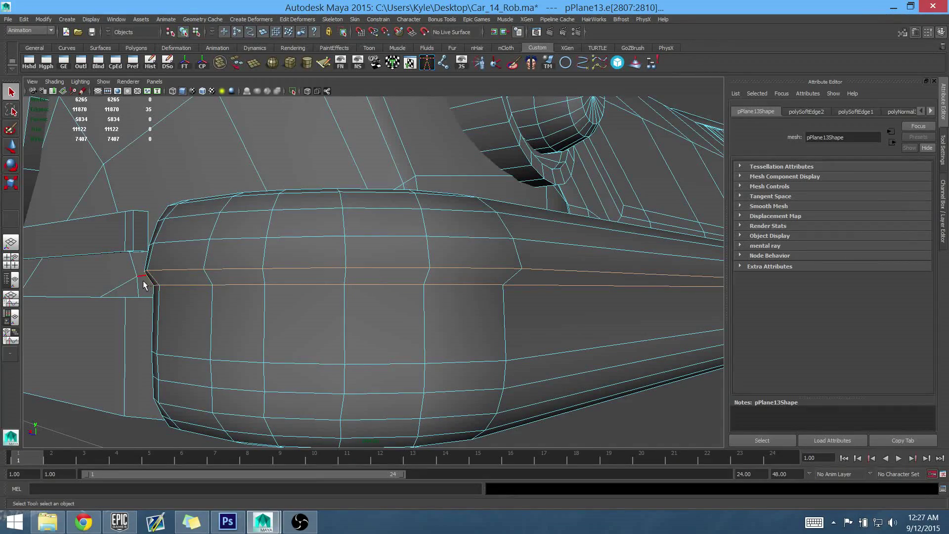
pyautogui.keyDown('ctrl'); pyautogui.moveTo(162, 276); pyautogui.dragTo(164, 278); pyautogui.keyUp('ctrl')
pyautogui.keyDown('alt'); pyautogui.moveTo(174, 312); pyautogui.dragTo(444, 303); pyautogui.keyUp('alt')
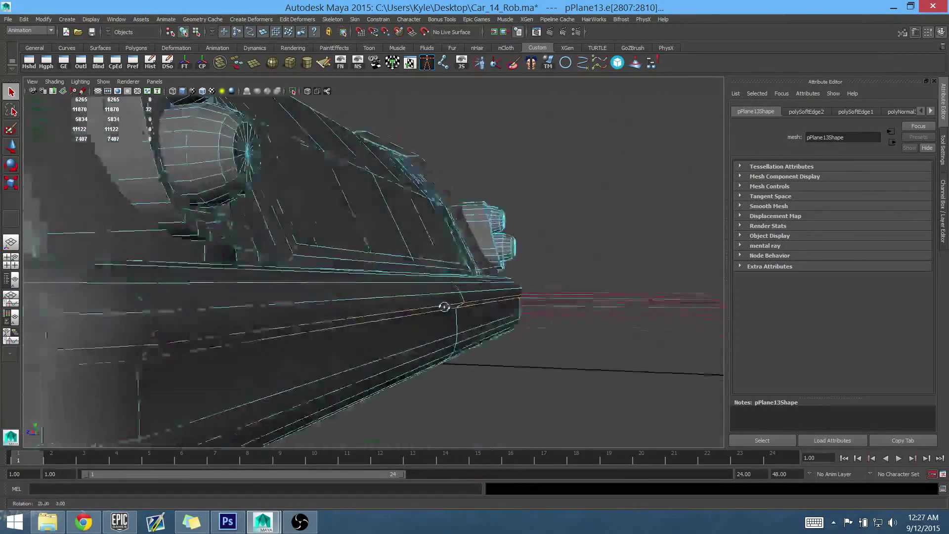
pyautogui.keyDown('alt'); pyautogui.moveTo(445, 303); pyautogui.dragTo(533, 299, button='middle'); pyautogui.keyUp('alt')
pyautogui.keyDown('alt'); pyautogui.moveTo(532, 299); pyautogui.dragTo(483, 245); pyautogui.keyUp('alt')
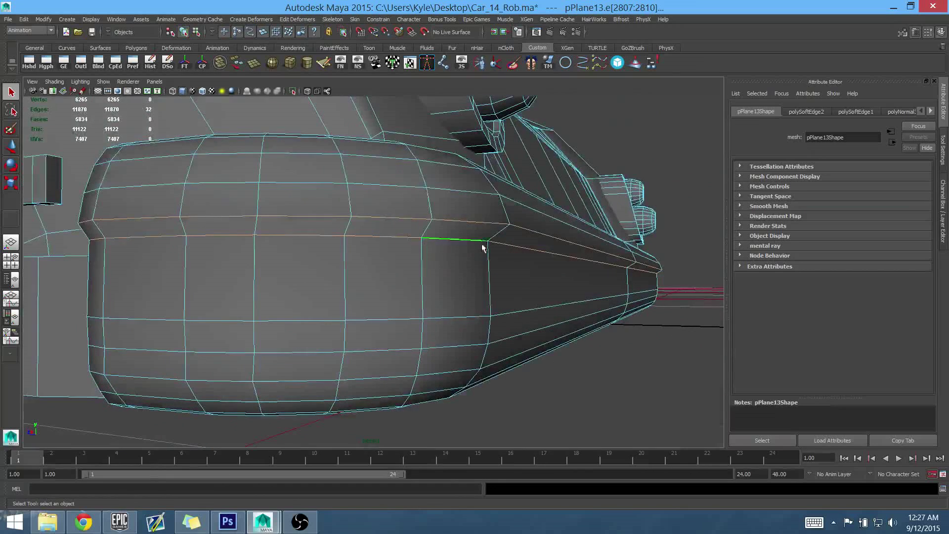
# Harden the selected edge lines of the bumper groove, return to object selection and deselect the car.
pyautogui.keyDown('shift'); pyautogui.rightClick(542, 257); pyautogui.keyUp('shift')
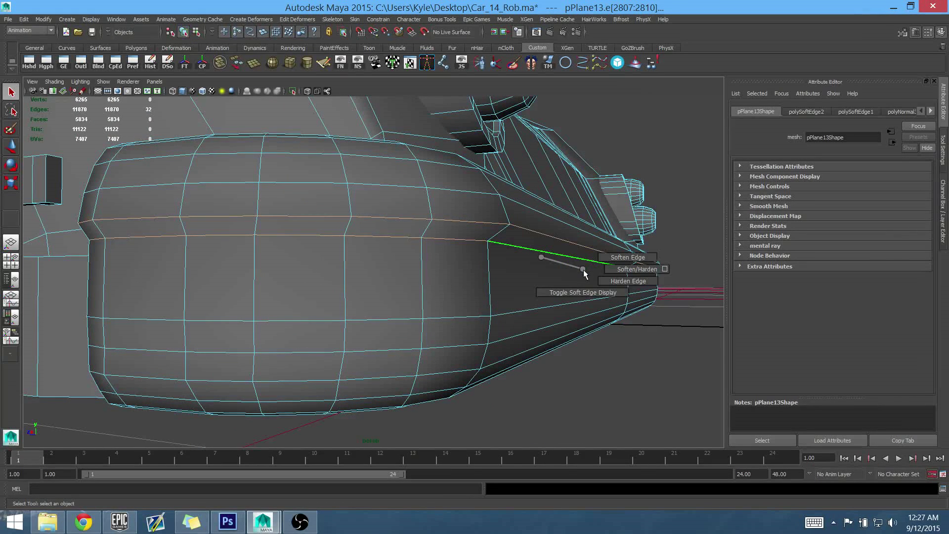
pyautogui.click(607, 278)
pyautogui.moveTo(524, 270); pyautogui.dragTo(567, 255, button='right')
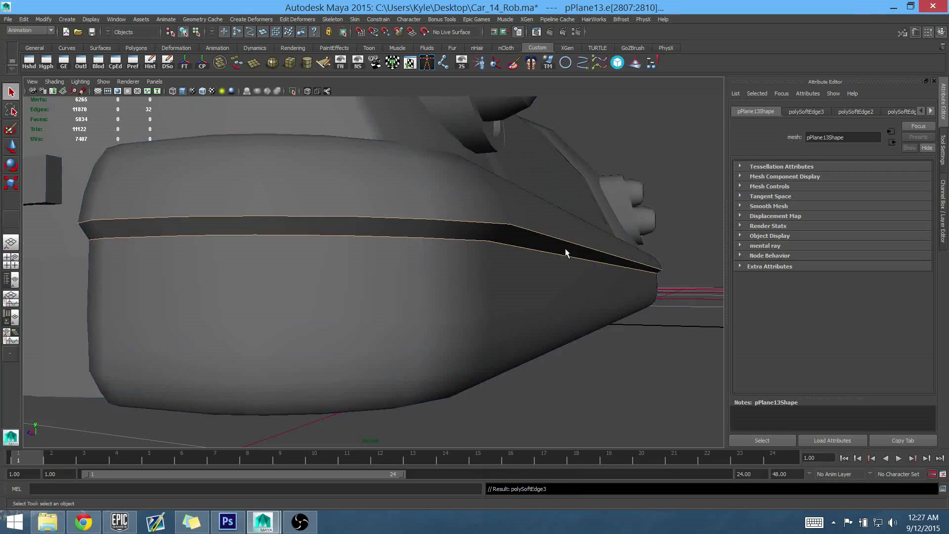
pyautogui.keyDown('alt'); pyautogui.moveTo(566, 251); pyautogui.dragTo(514, 281); pyautogui.keyUp('alt')
pyautogui.scroll(-5, 548, 275)
pyautogui.click(557, 335)
pyautogui.keyDown('alt'); pyautogui.moveTo(557, 335); pyautogui.dragTo(504, 311); pyautogui.keyUp('alt')
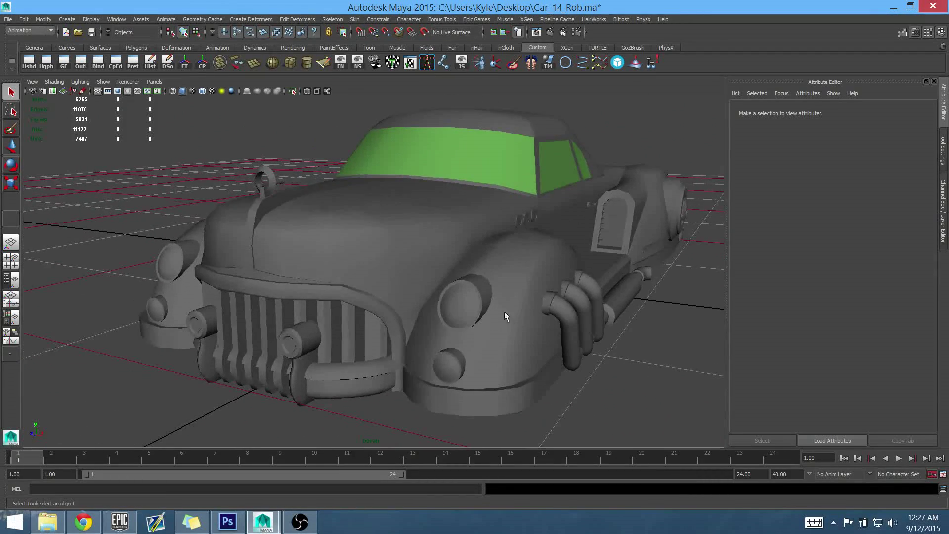
# Select the car mesh and open the general application Settings in Preferences.
pyautogui.click(482, 348)
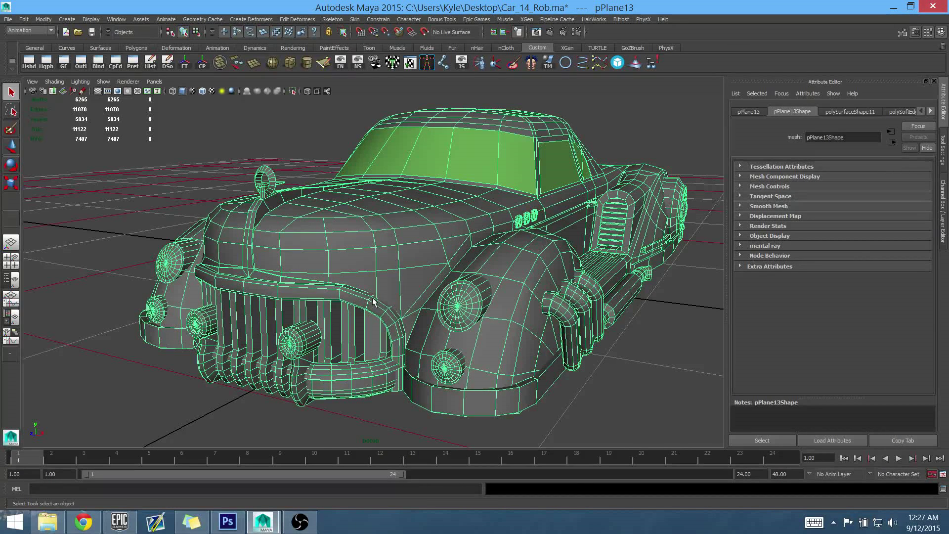
pyautogui.click(111, 19)
pyautogui.moveTo(135, 72)
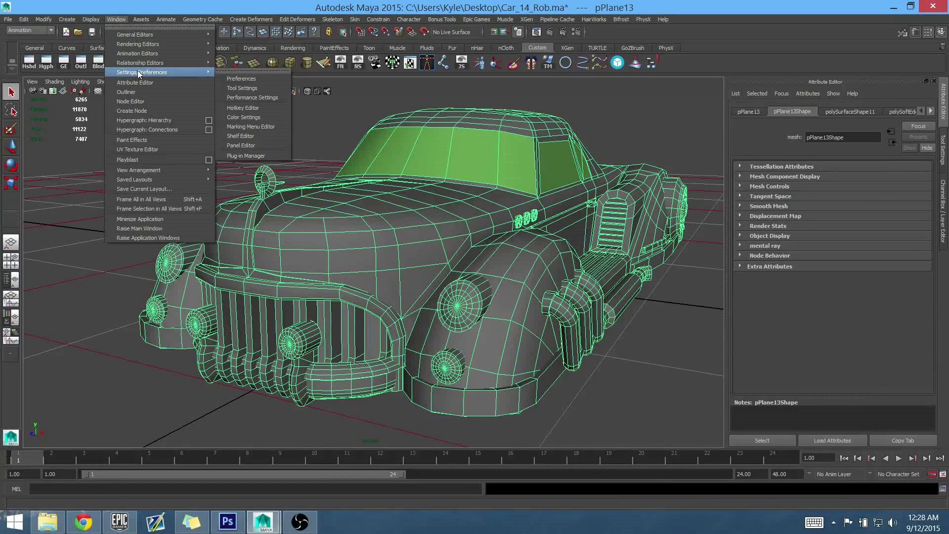
pyautogui.click(238, 80)
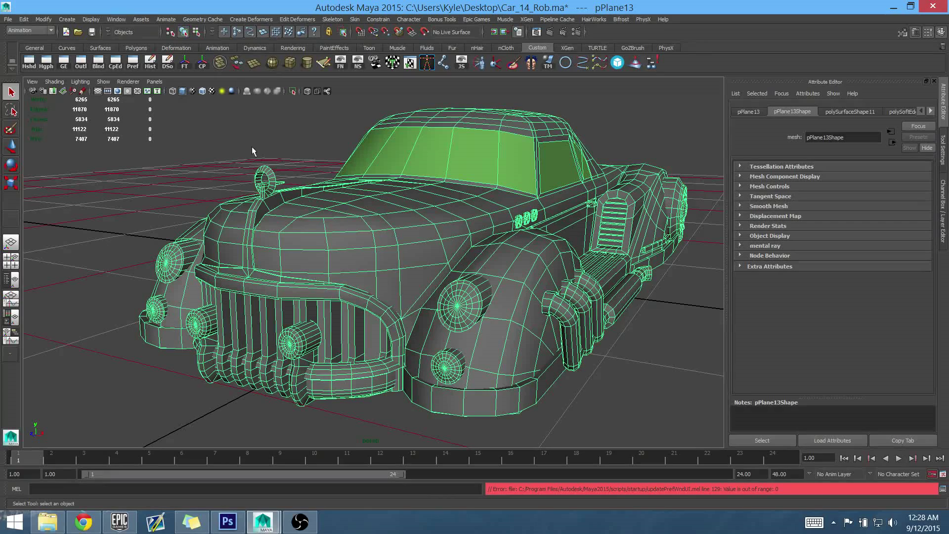
pyautogui.click(120, 19)
pyautogui.moveTo(166, 72)
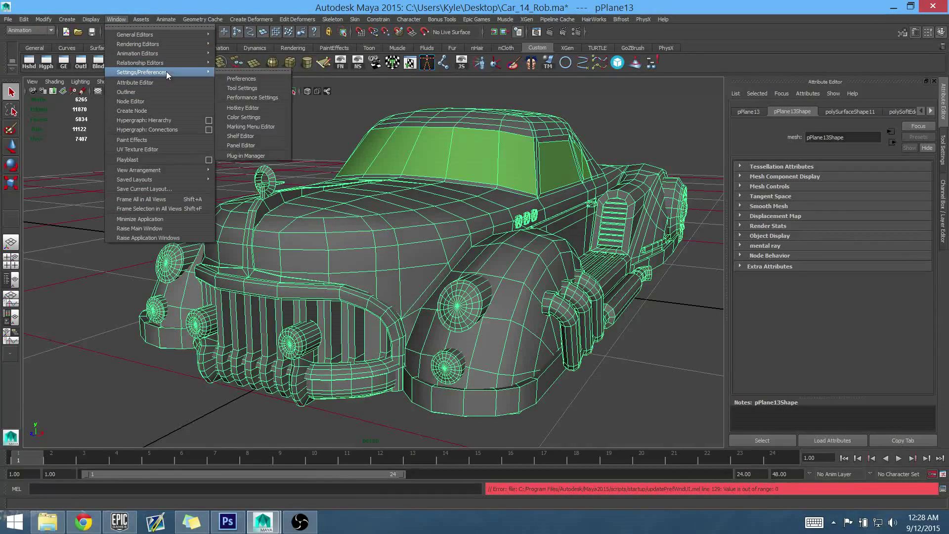
pyautogui.click(229, 80)
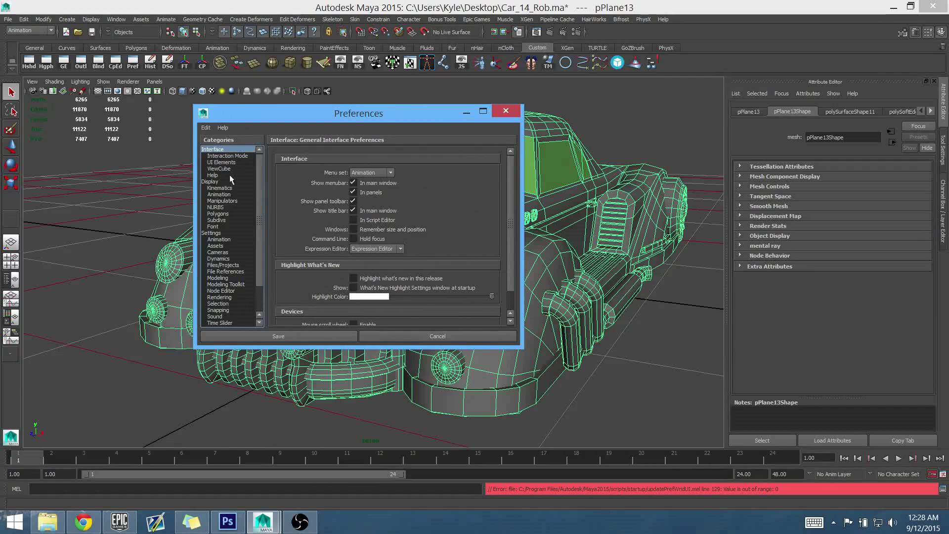
pyautogui.click(212, 233)
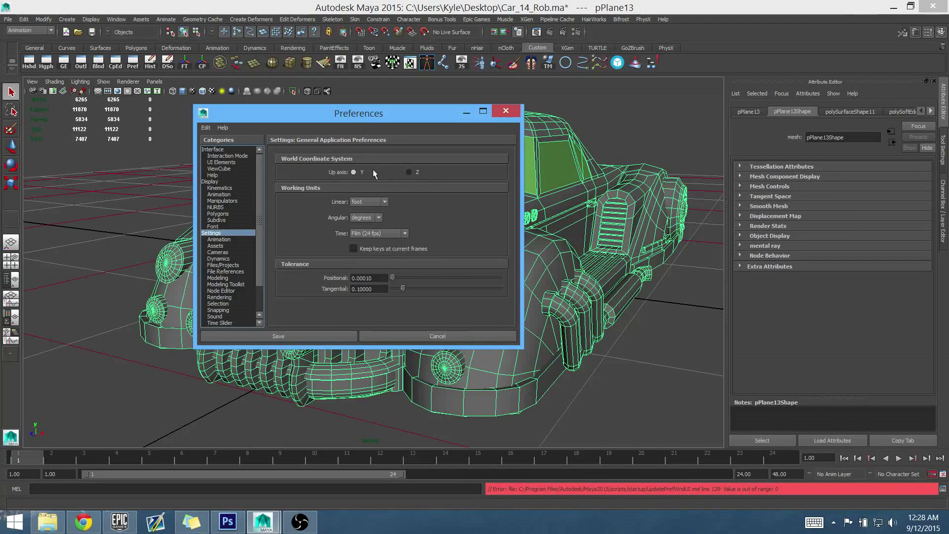
# Preview the Z up axis for the world coordinate system, restore Y, and leave the preferences without saving.
pyautogui.click(409, 172)
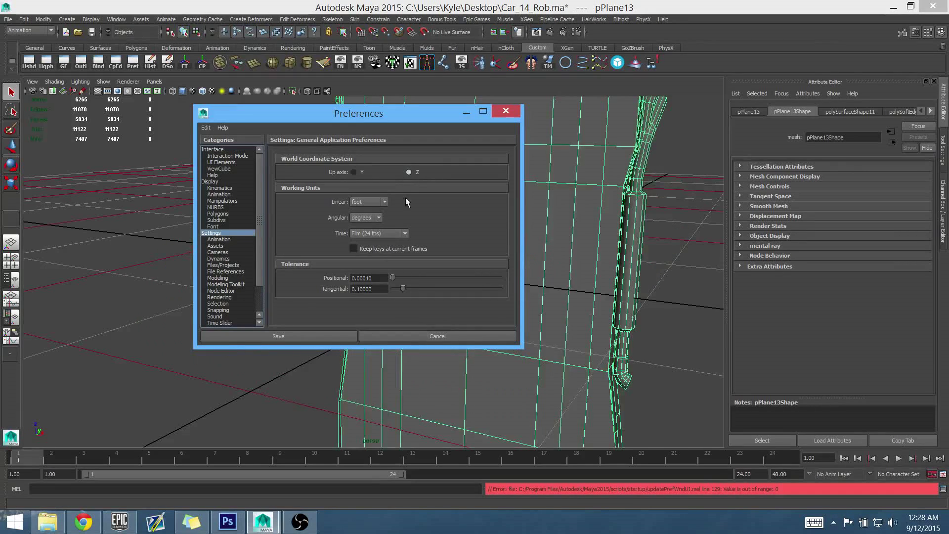
pyautogui.click(361, 173)
pyautogui.click(417, 172)
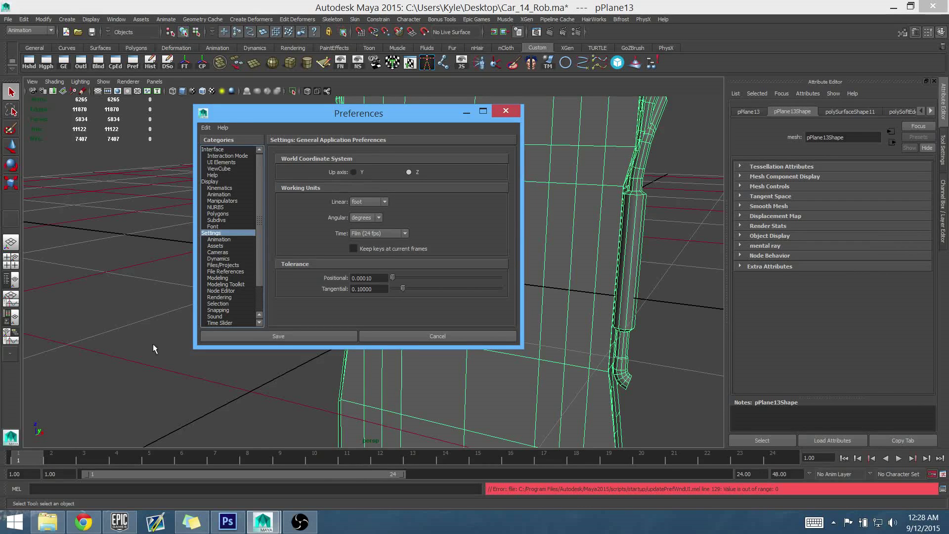
pyautogui.click(353, 172)
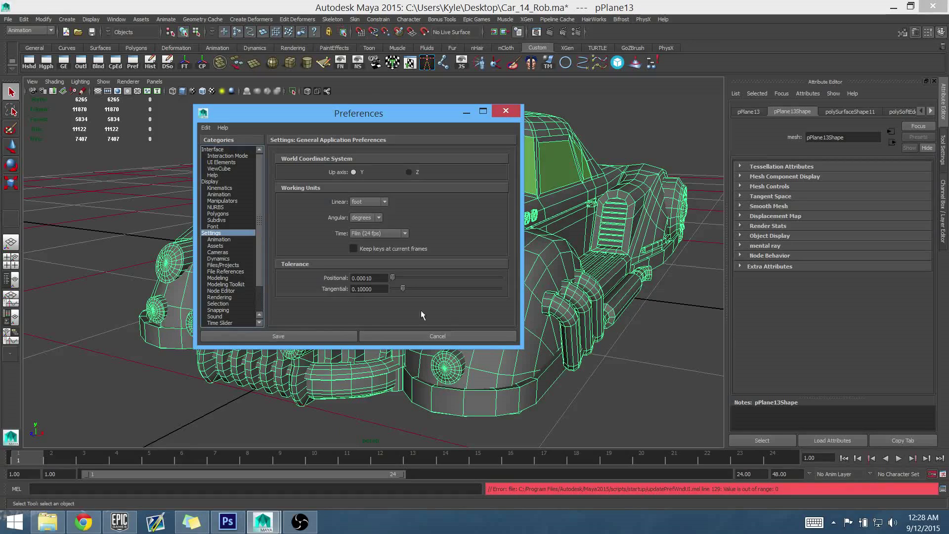
pyautogui.click(396, 336)
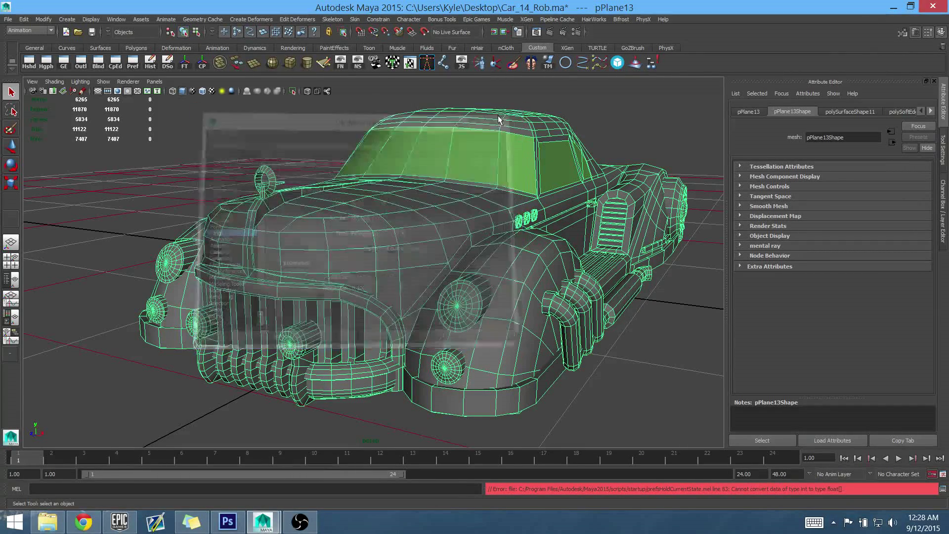
# Examine the selected car in the scene, first with the whole grid in view and then closely from the front and side.
pyautogui.keyDown('alt'); pyautogui.moveTo(498, 119); pyautogui.dragTo(504, 257); pyautogui.keyUp('alt')
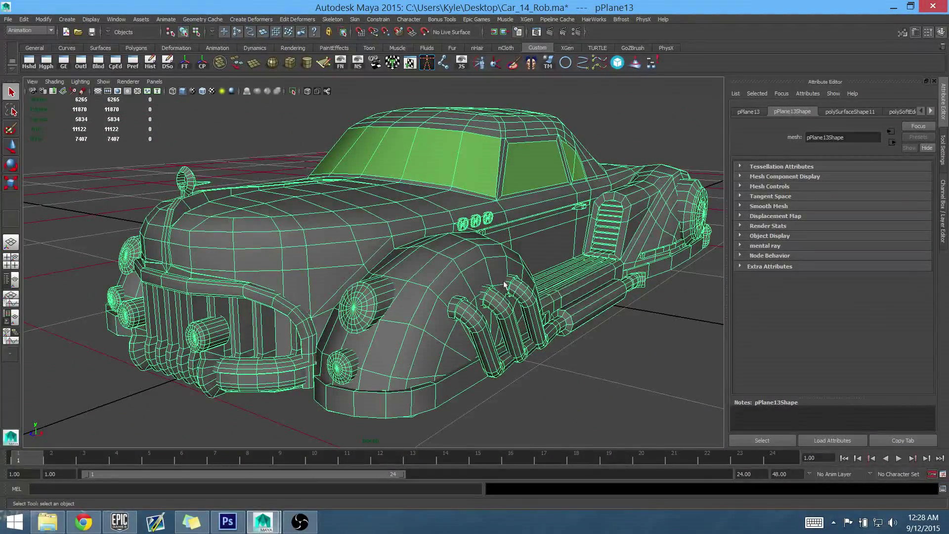
pyautogui.hotkey('alt', 'Home')
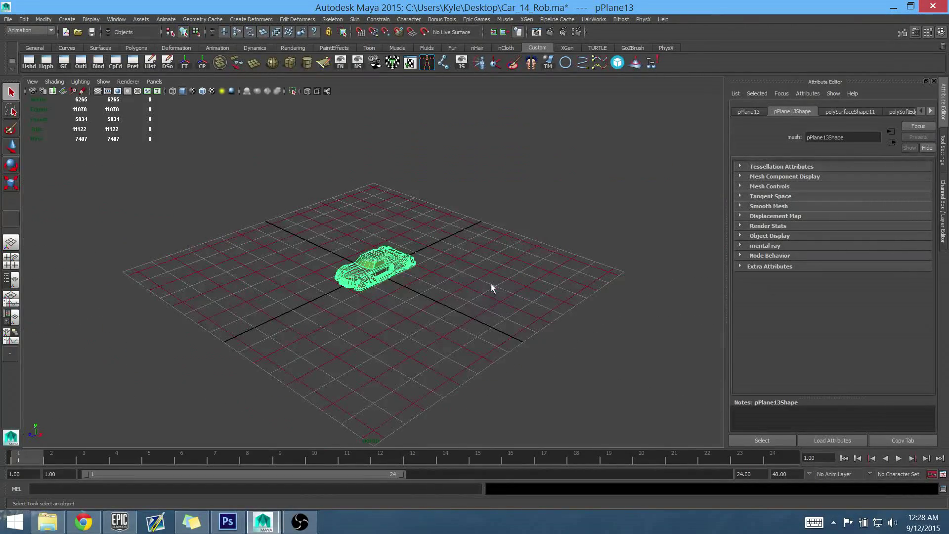
pyautogui.scroll(5, 424, 309)
pyautogui.keyDown('alt'); pyautogui.moveTo(423, 311); pyautogui.dragTo(462, 342, button='right'); pyautogui.keyUp('alt')
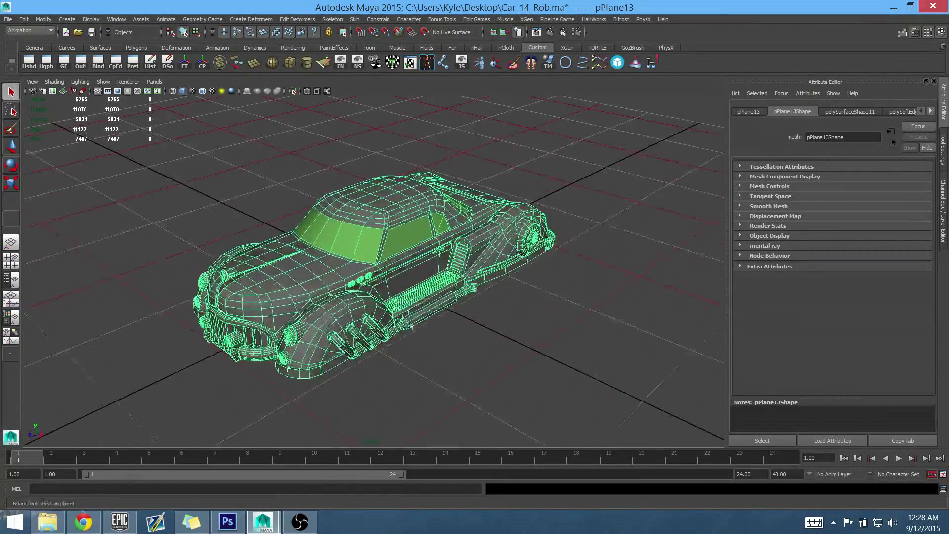
pyautogui.moveTo(463, 341)
pyautogui.keyDown('alt'); pyautogui.mouseDown()
pyautogui.moveTo(495, 322)
pyautogui.moveTo(470, 341)
pyautogui.mouseUp(); pyautogui.keyUp('alt')
pyautogui.keyDown('alt'); pyautogui.moveTo(470, 341); pyautogui.dragTo(503, 353, button='right'); pyautogui.keyUp('alt')
pyautogui.keyDown('alt'); pyautogui.moveTo(503, 352); pyautogui.dragTo(465, 334); pyautogui.keyUp('alt')
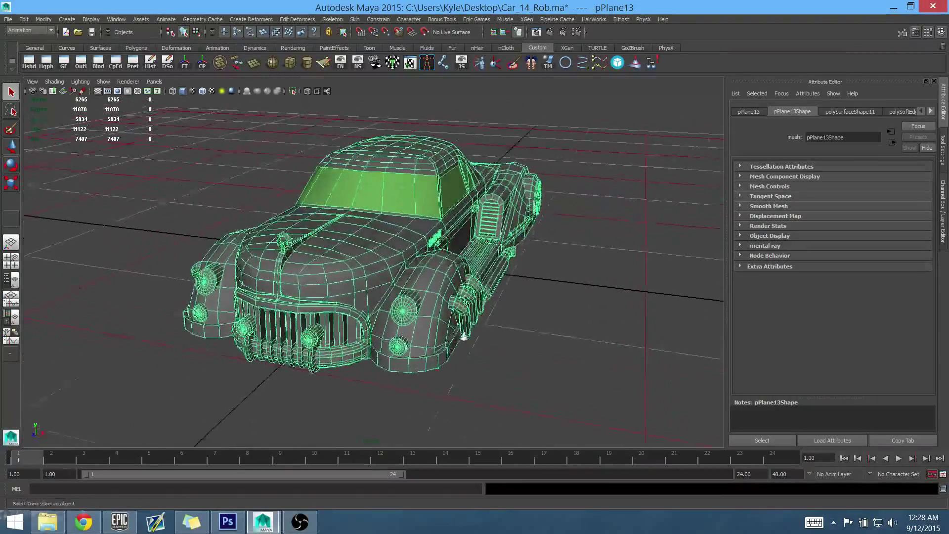
pyautogui.keyDown('alt'); pyautogui.moveTo(465, 334); pyautogui.dragTo(502, 365, button='right'); pyautogui.keyUp('alt')
pyautogui.keyDown('alt'); pyautogui.moveTo(502, 365); pyautogui.dragTo(505, 353); pyautogui.keyUp('alt')
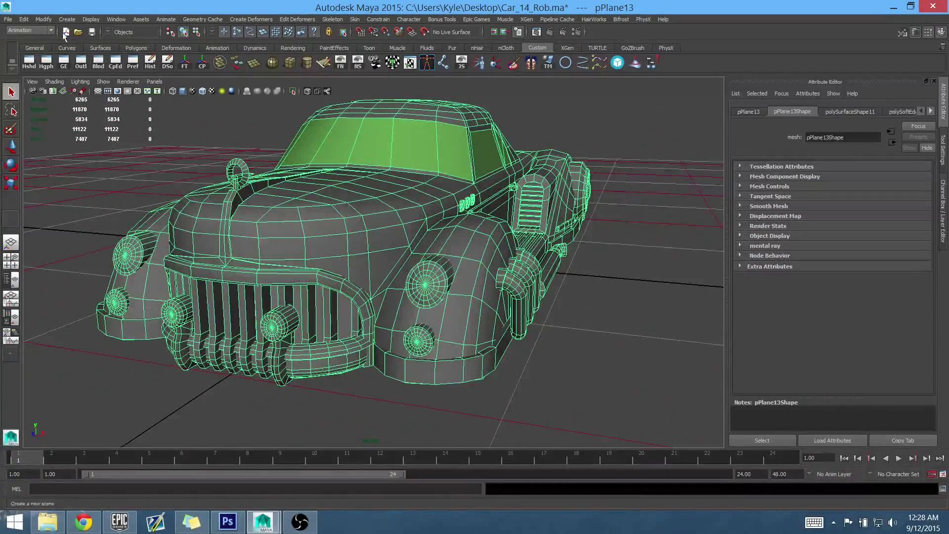
# Begin an Export Selection of the car mesh with OBJexport as the file type and the Desktop as destination folder.
pyautogui.click(8, 21)
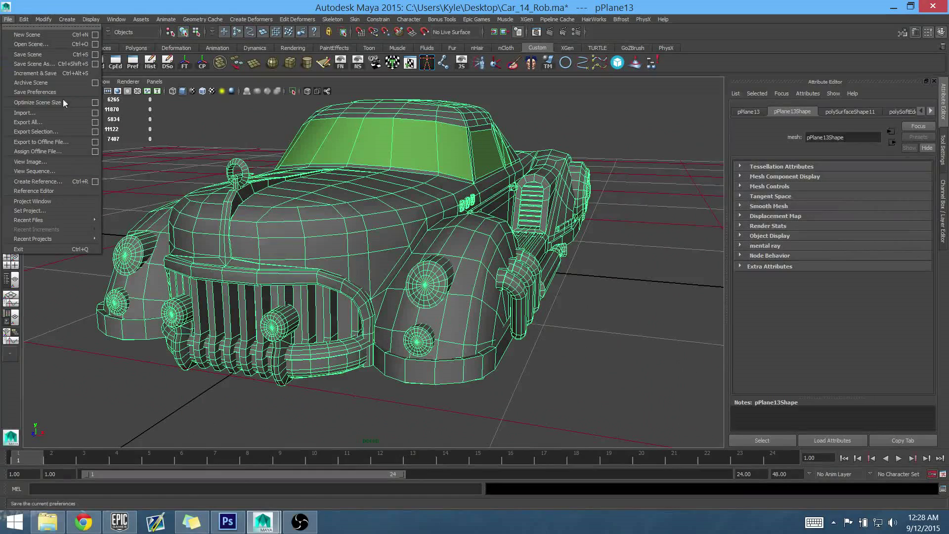
pyautogui.click(46, 131)
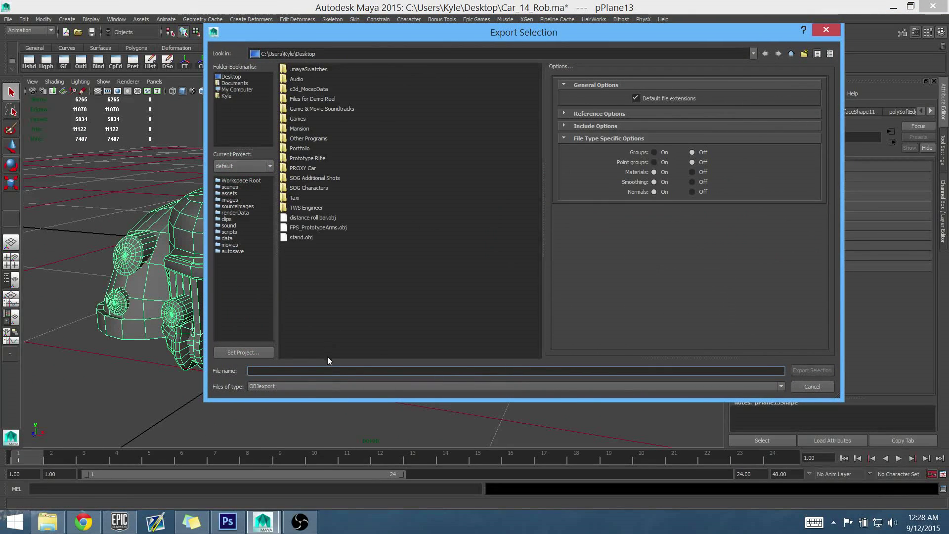
pyautogui.click(325, 386)
pyautogui.click(331, 395)
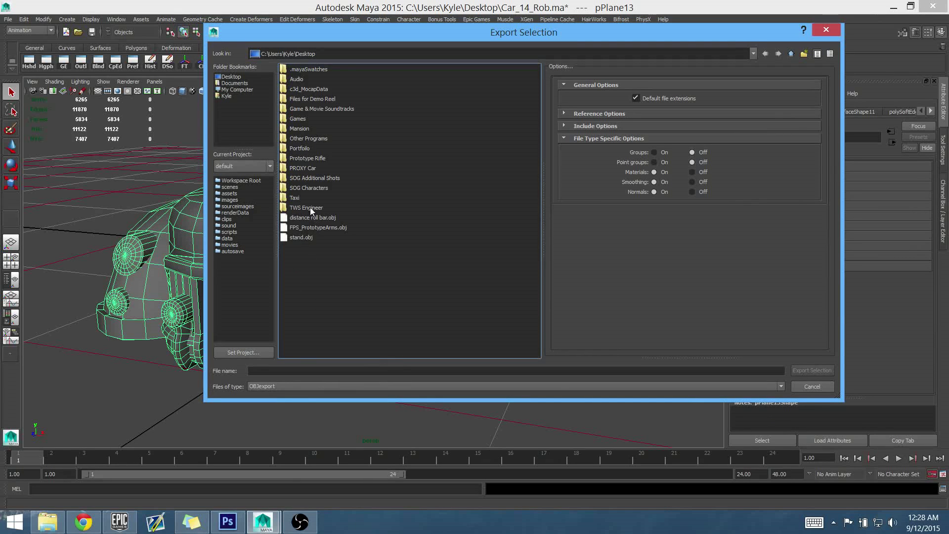
pyautogui.click(239, 76)
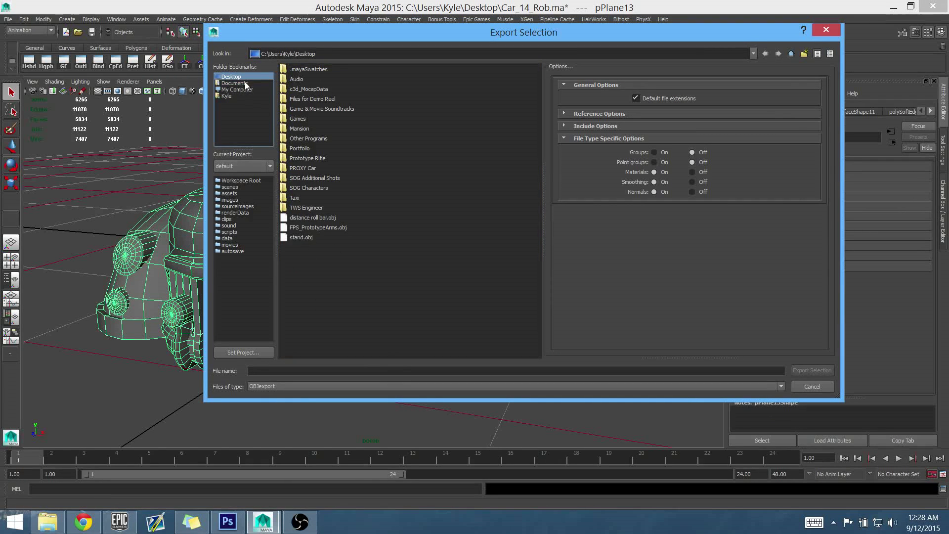
pyautogui.click(240, 82)
pyautogui.click(239, 76)
# Name the export file proxyCAR and export the selected mesh.
pyautogui.click(339, 371)
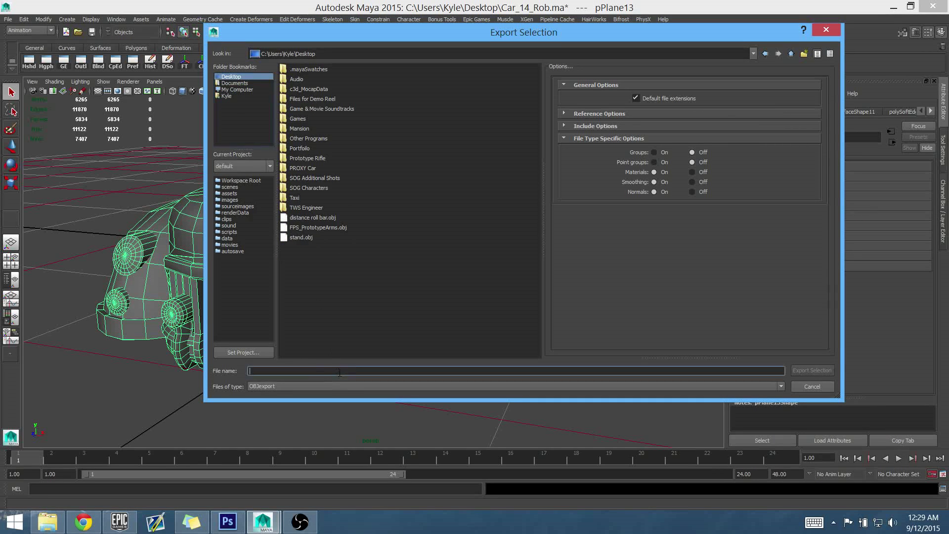
pyautogui.write('CAR')
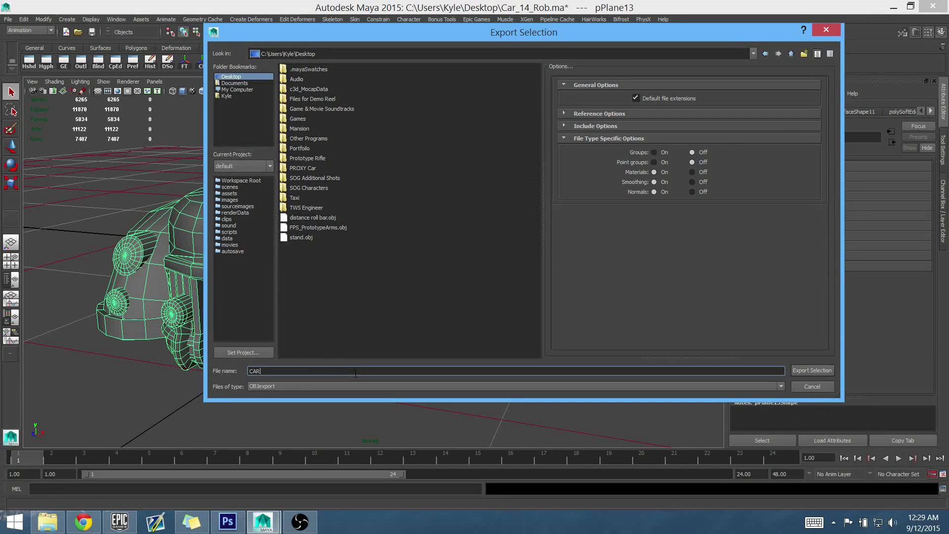
pyautogui.press('BackSpace')
pyautogui.press('BackSpace')
pyautogui.press('BackSpace')
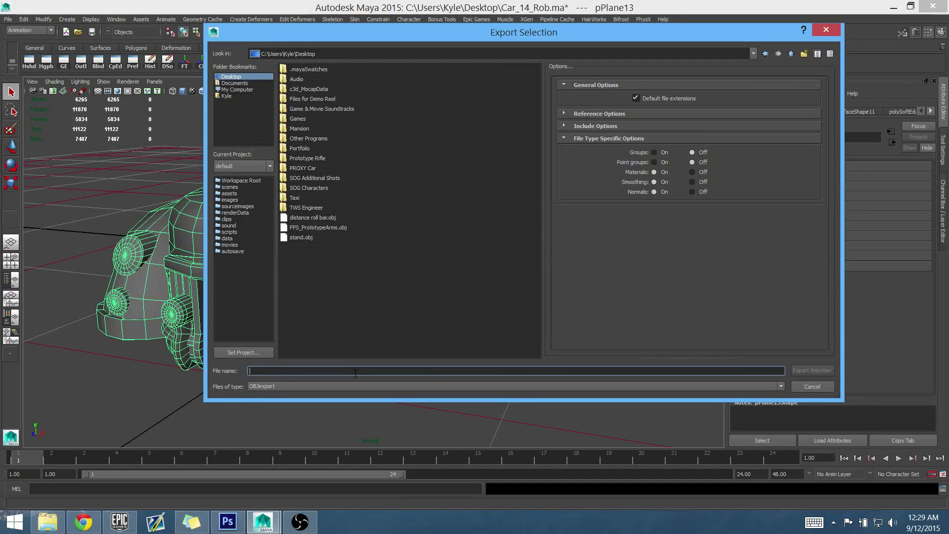
pyautogui.write('proxy')
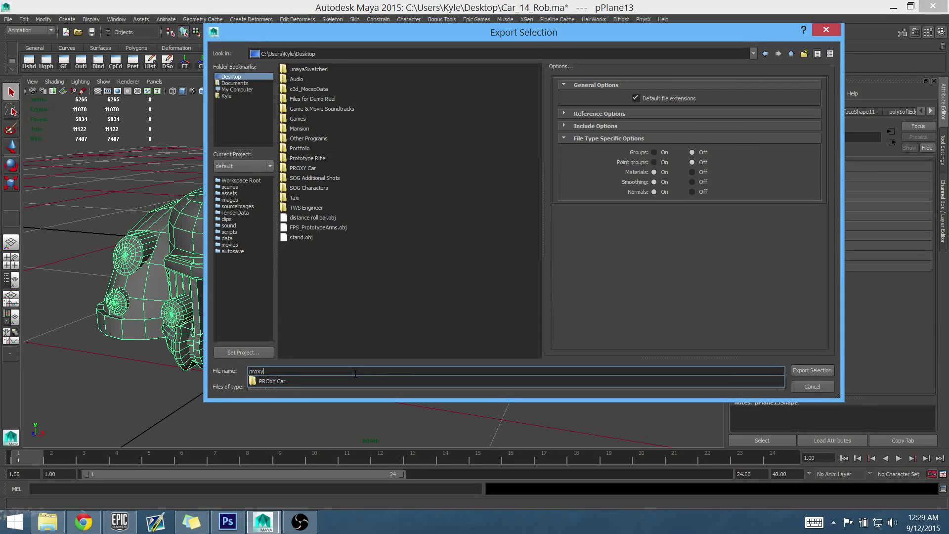
pyautogui.write('CAR')
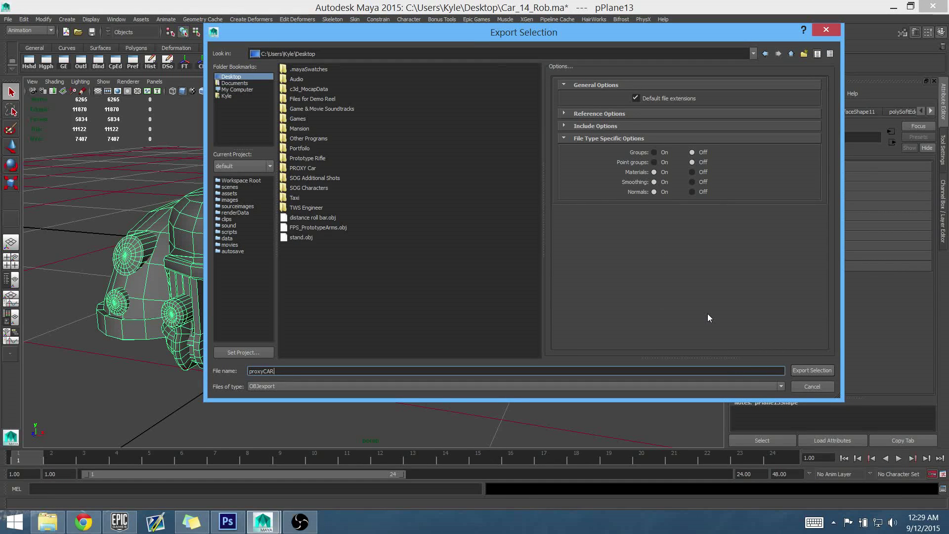
pyautogui.click(816, 369)
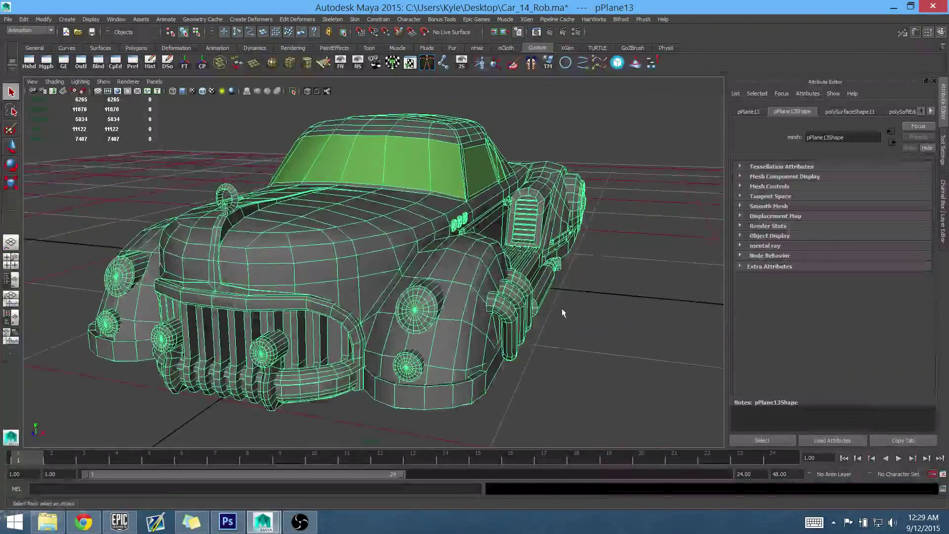
# Switch to the Windows desktop and place proxyCAR.obj and proxyCAR.mtl side by side in an empty area.
pyautogui.moveTo(562, 308)
pyautogui.keyDown('alt'); pyautogui.mouseDown()
pyautogui.moveTo(538, 303)
pyautogui.moveTo(552, 308)
pyautogui.mouseUp(); pyautogui.keyUp('alt')
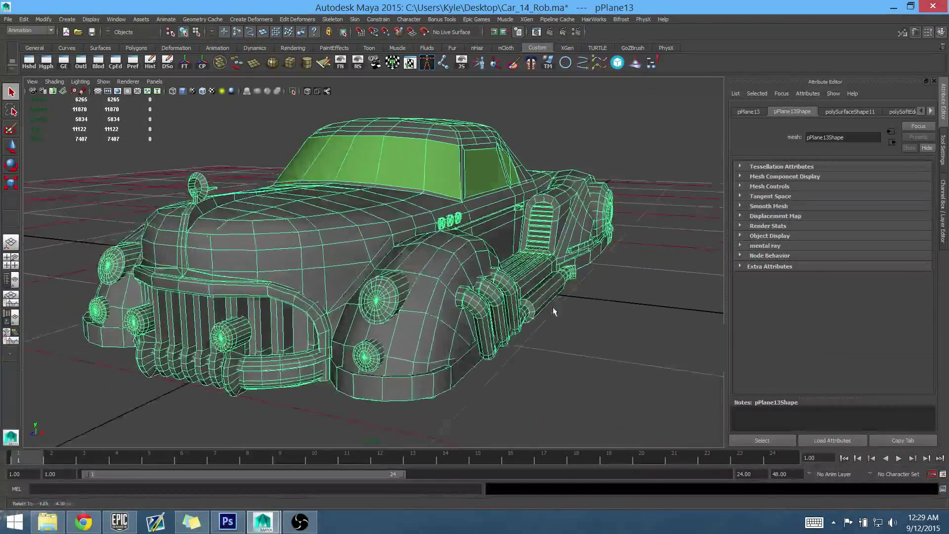
pyautogui.click(553, 307)
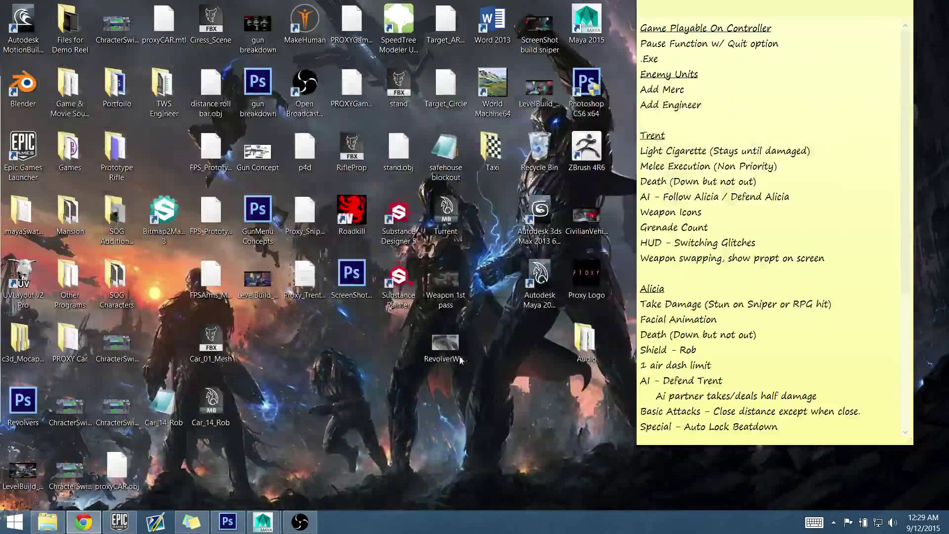
pyautogui.moveTo(117, 467); pyautogui.dragTo(420, 438)
pyautogui.click(318, 385)
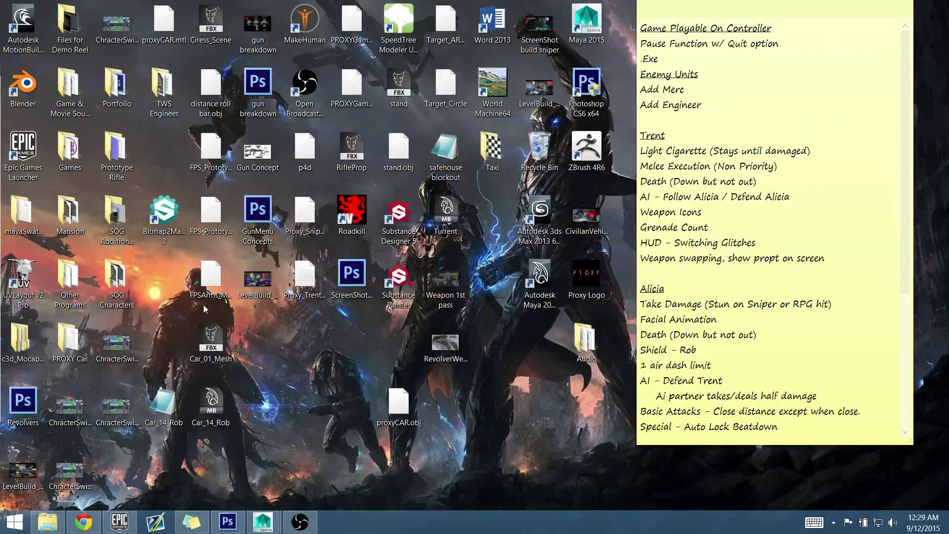
pyautogui.moveTo(164, 22); pyautogui.dragTo(446, 406)
pyautogui.moveTo(491, 442)
pyautogui.mouseDown()
pyautogui.moveTo(364, 414)
pyautogui.moveTo(454, 469)
pyautogui.mouseUp()
# Deselect the exported files and launch Substance Painter from the desktop.
pyautogui.click(502, 432)
pyautogui.doubleClick(398, 300)
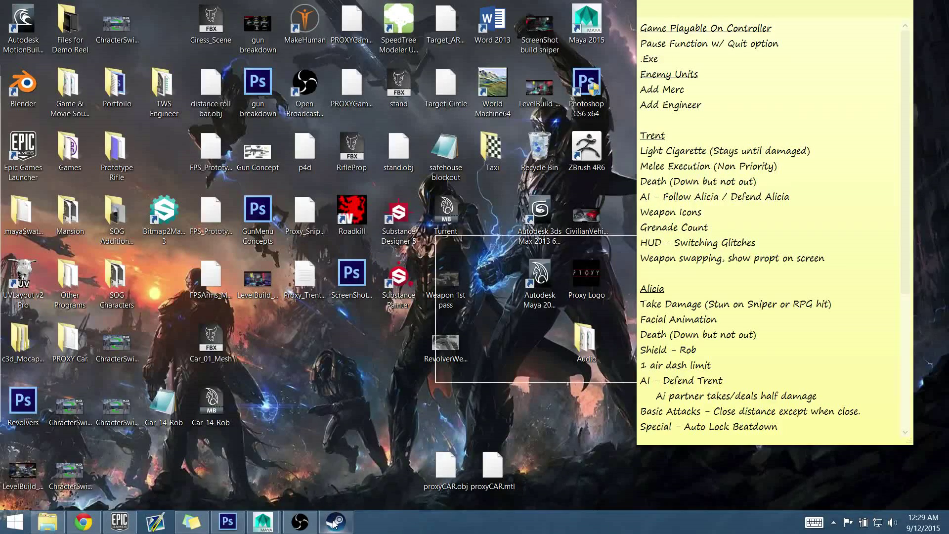
# Switch to Maya and examine the car model's front, fender and side from several angles.
pyautogui.moveTo(269, 525)
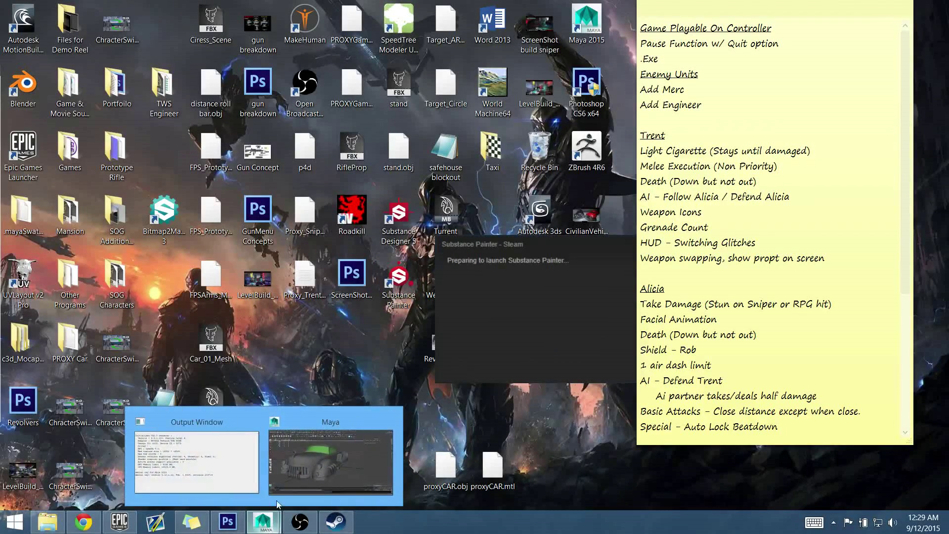
pyautogui.click(346, 457)
pyautogui.keyDown('alt'); pyautogui.moveTo(404, 285); pyautogui.dragTo(426, 297); pyautogui.keyUp('alt')
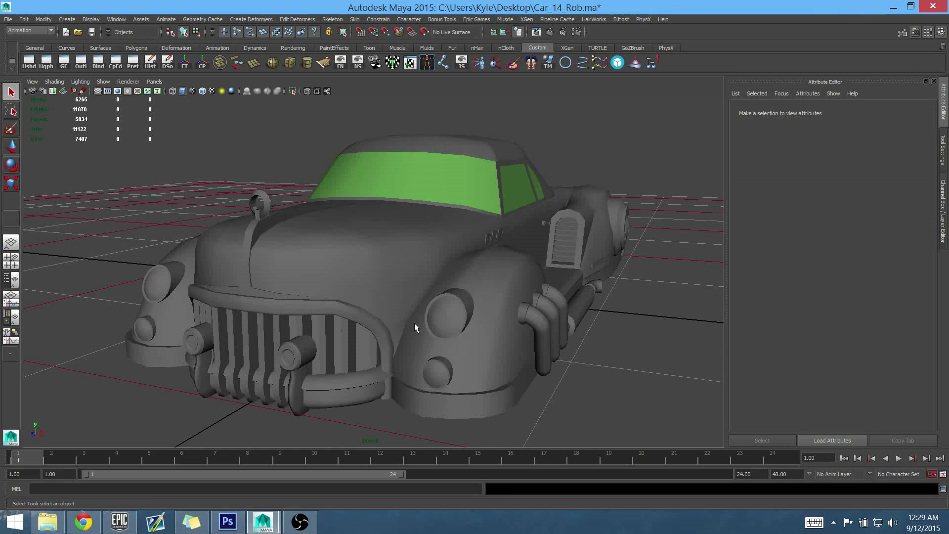
pyautogui.keyDown('alt'); pyautogui.moveTo(414, 323); pyautogui.dragTo(433, 327); pyautogui.keyUp('alt')
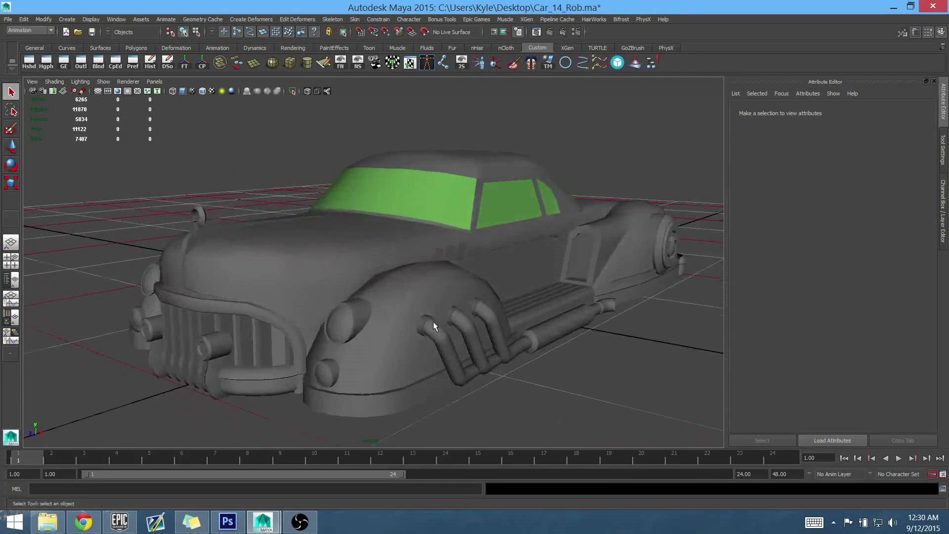
pyautogui.keyDown('alt'); pyautogui.moveTo(478, 286); pyautogui.dragTo(448, 323); pyautogui.keyUp('alt')
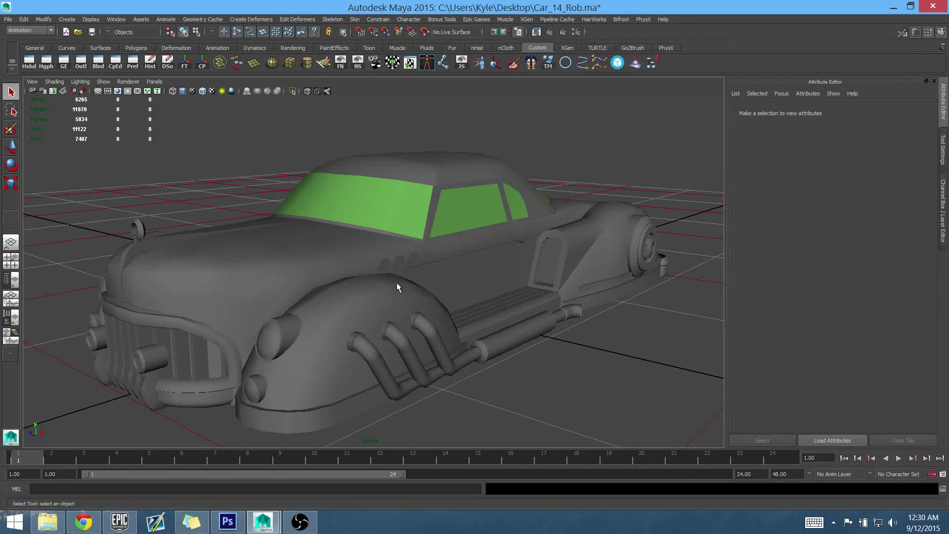
pyautogui.keyDown('alt'); pyautogui.moveTo(396, 283); pyautogui.dragTo(364, 273); pyautogui.keyUp('alt')
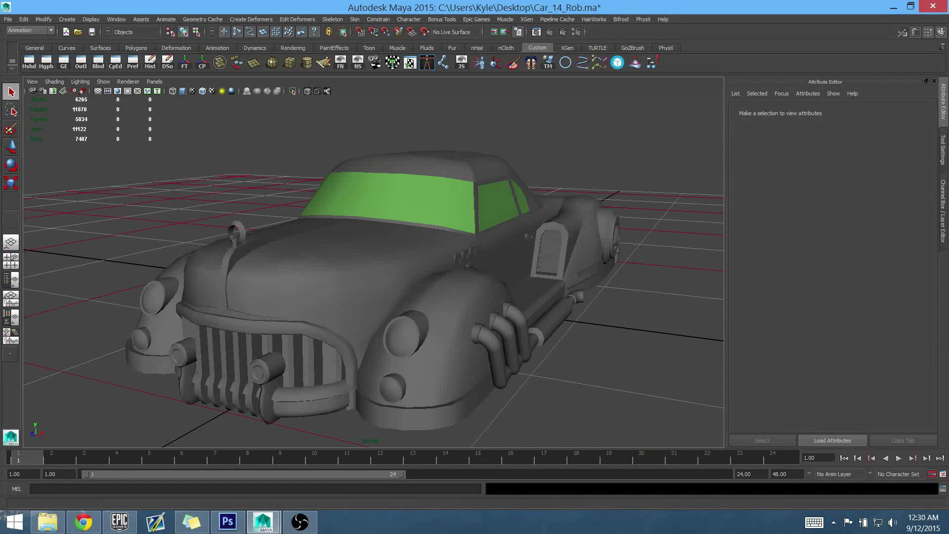
# Minimize Maya to reach the desktop, dismiss the Steam error dialog, and bring Maya back up.
pyautogui.hotkey('alt', 'Tab')
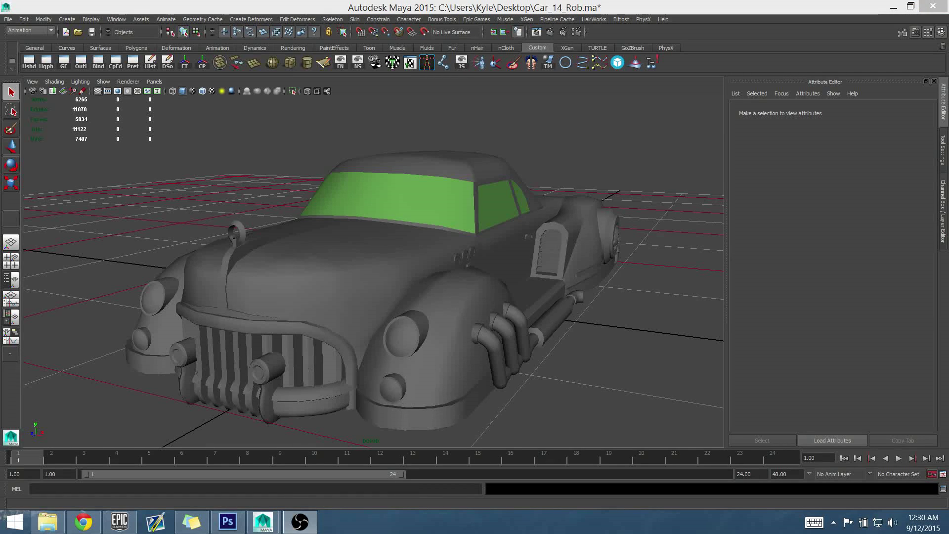
pyautogui.hotkey('alt', 'Tab')
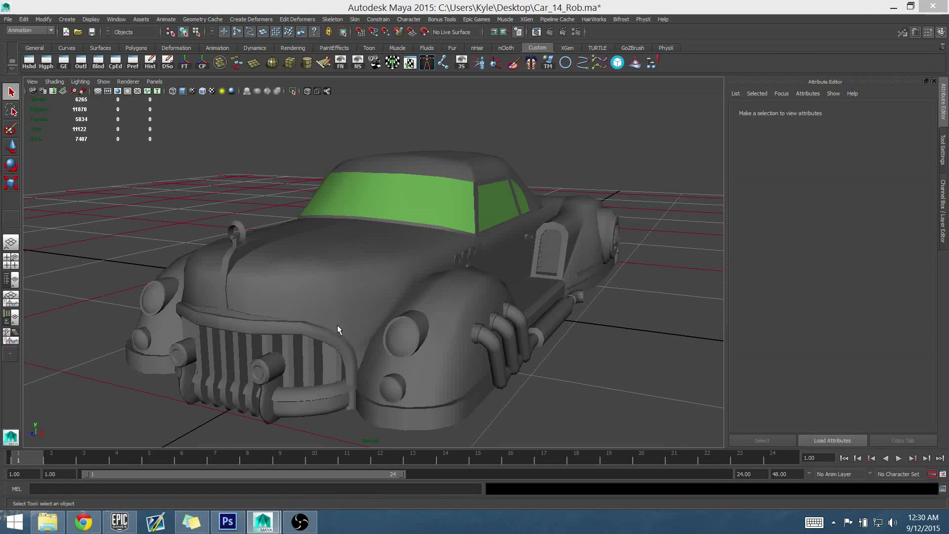
pyautogui.click(894, 7)
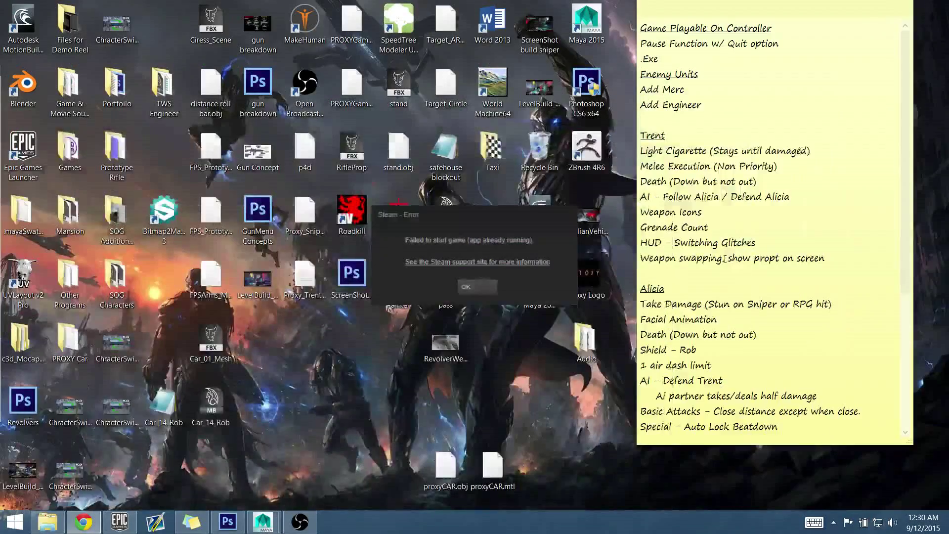
pyautogui.click(474, 286)
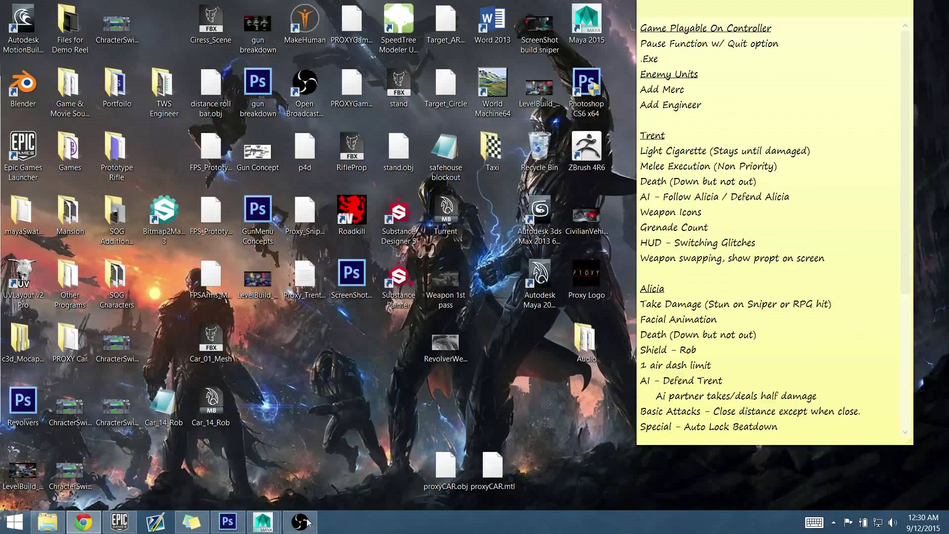
pyautogui.click(262, 522)
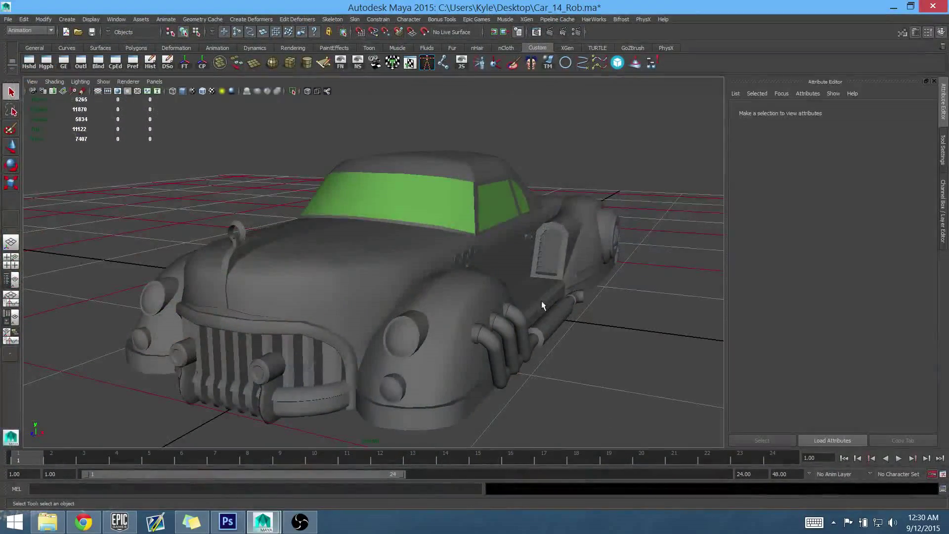